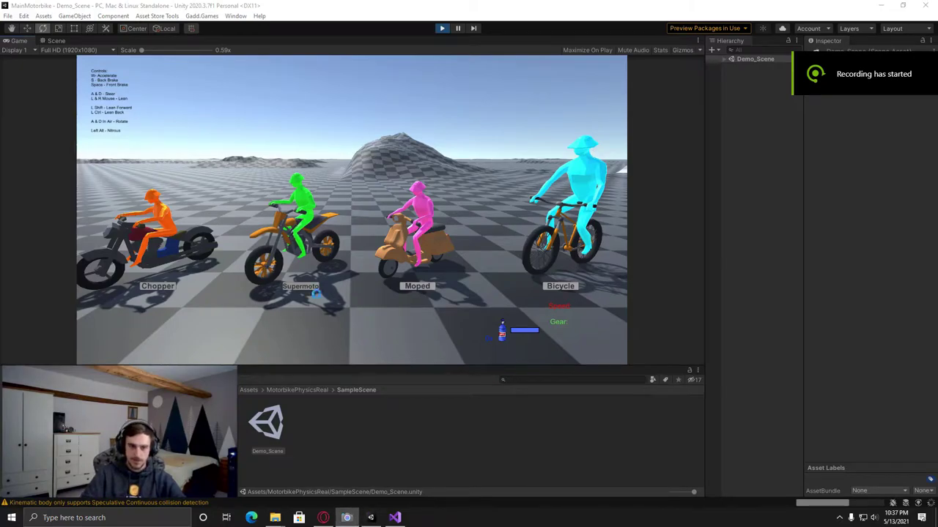
# Test-ride the Supermoto with its rider over the ramps in the demo scene, and end play mode.
pyautogui.click(315, 292)
pyautogui.press('w')
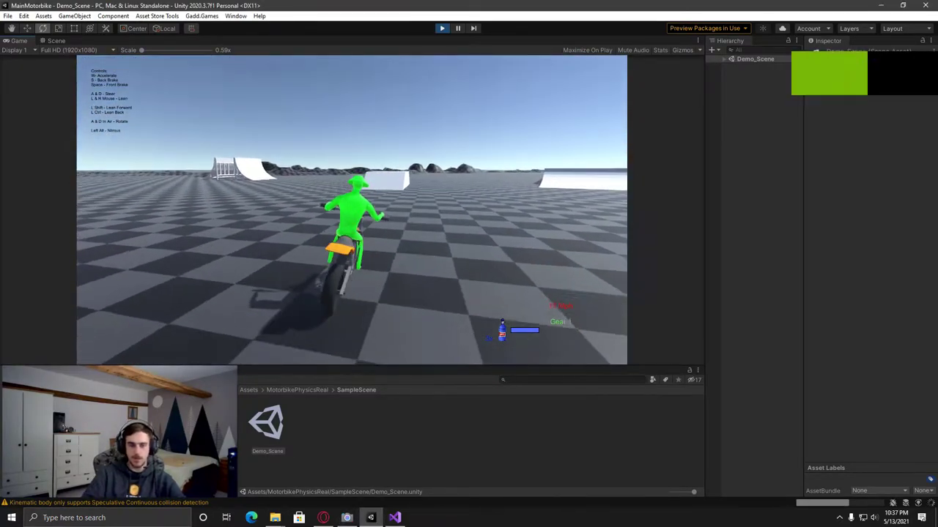
pyautogui.press('ctrl')
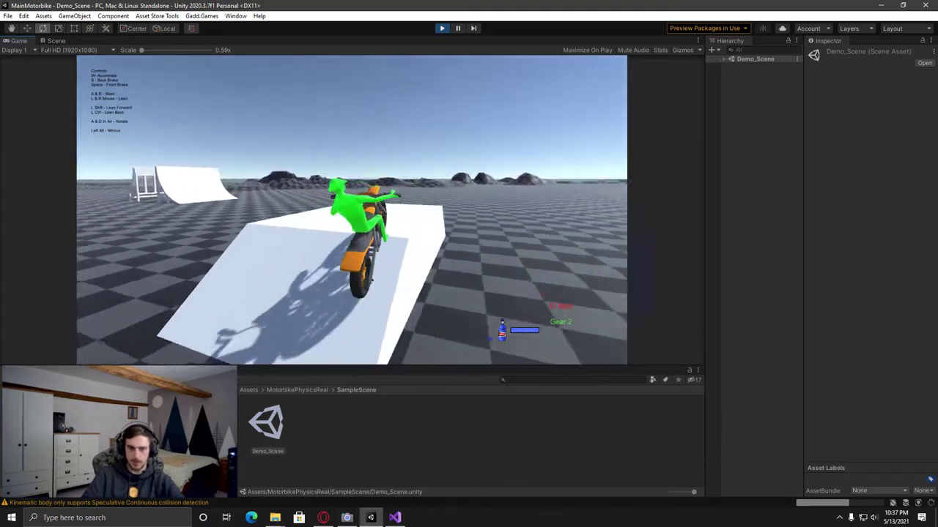
pyautogui.press('d')
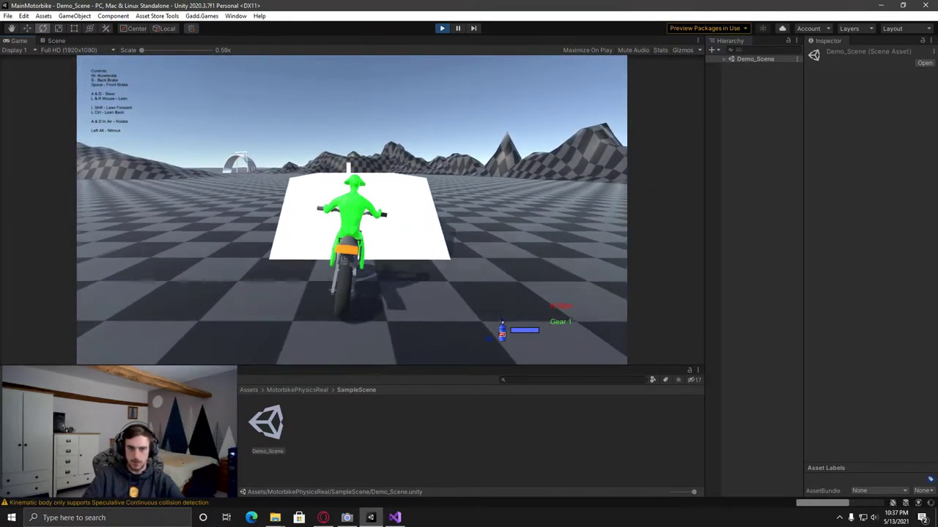
pyautogui.press('w')
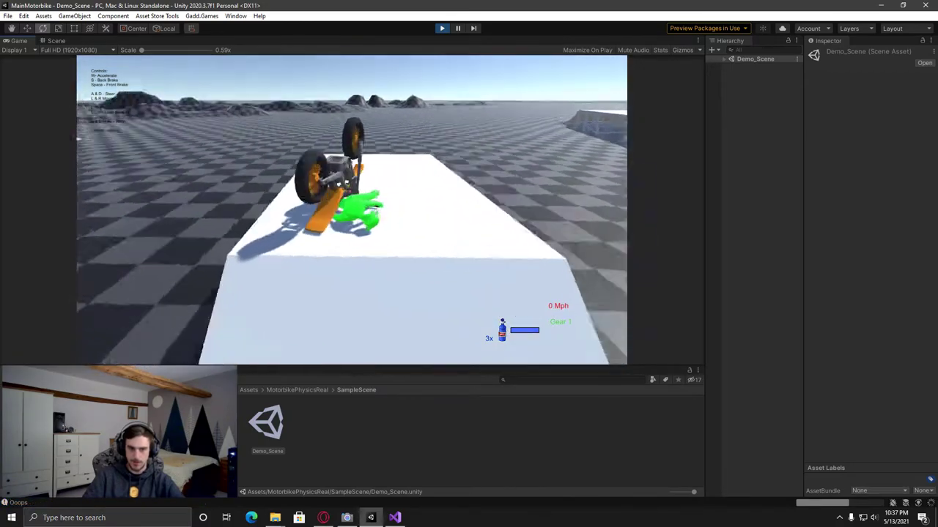
pyautogui.press('w')
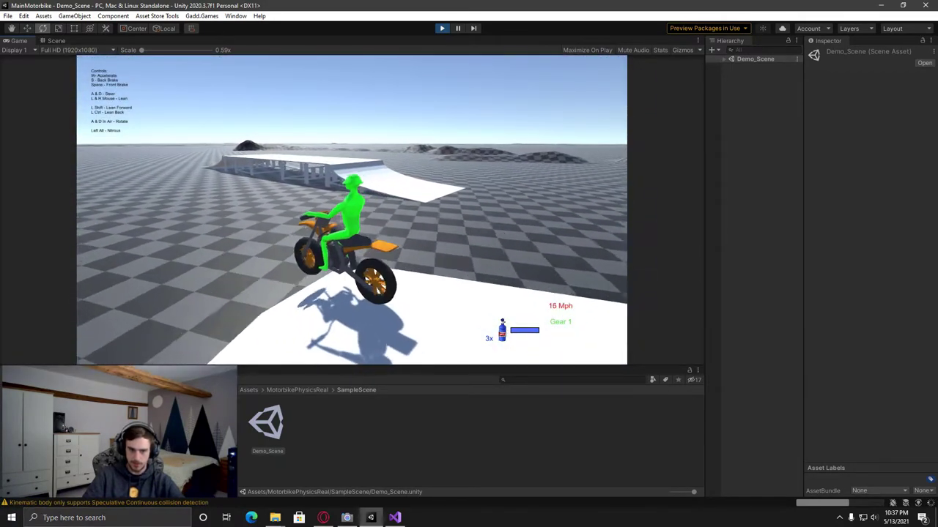
pyautogui.press('Escape')
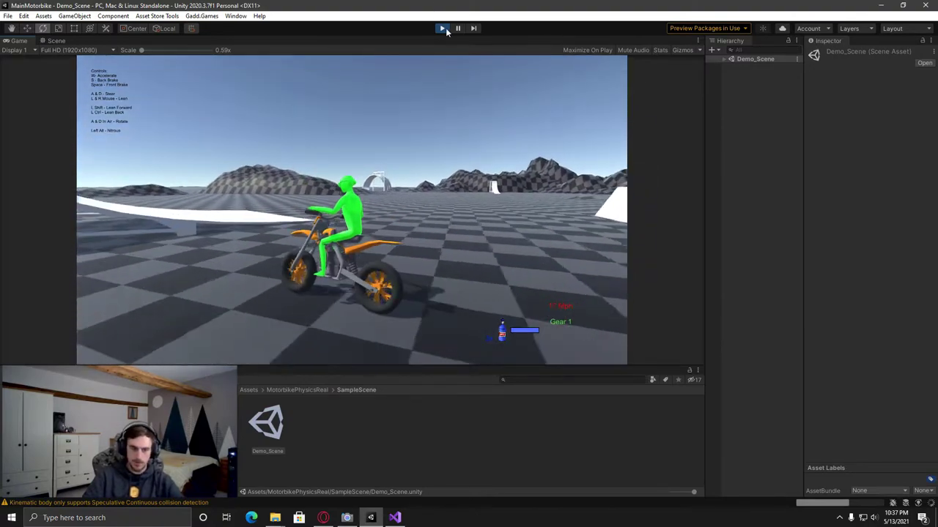
pyautogui.click(442, 28)
# Open the New Scene asset from the root Assets folder.
pyautogui.click(297, 389)
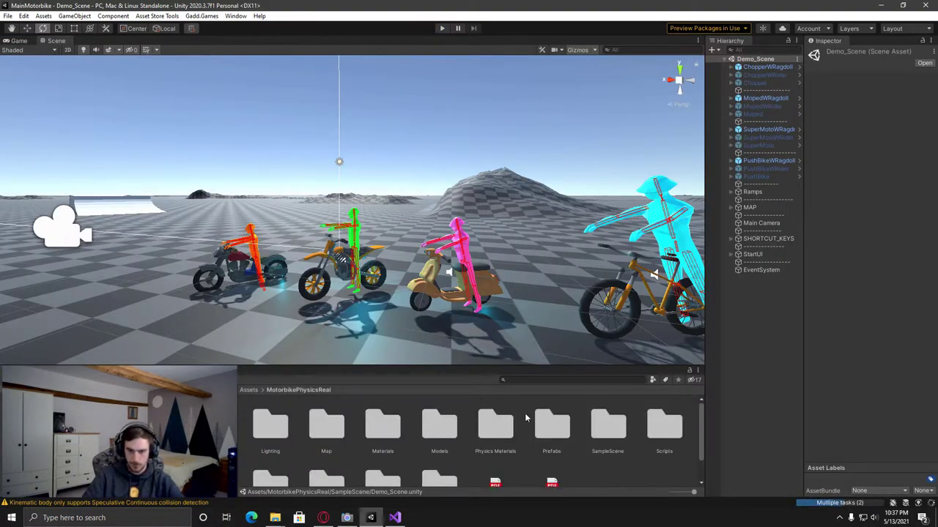
pyautogui.click(550, 430)
pyautogui.click(248, 389)
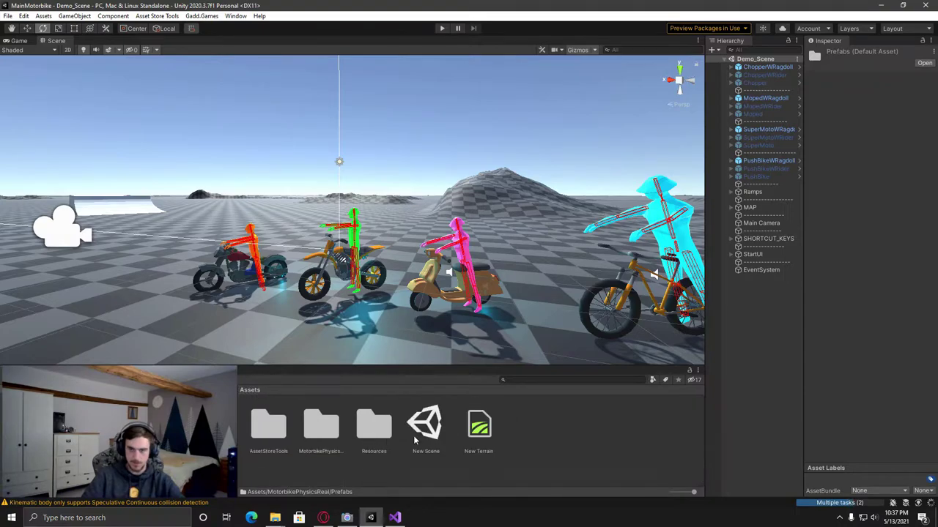
pyautogui.doubleClick(423, 432)
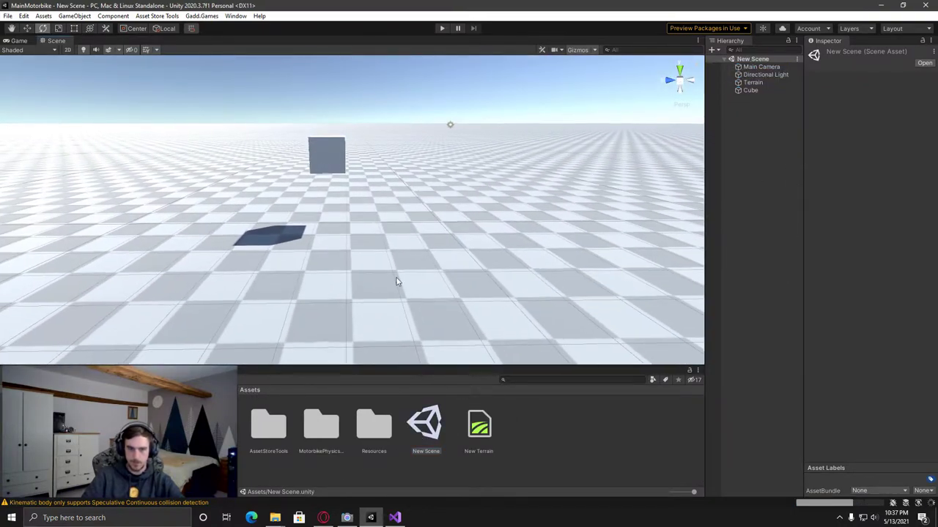
# Add the SuperMotoWRider prefab from MotorbikePhysicsReal/Prefabs/BikesWithRiders to the scene.
pyautogui.doubleClick(316, 431)
pyautogui.doubleClick(551, 428)
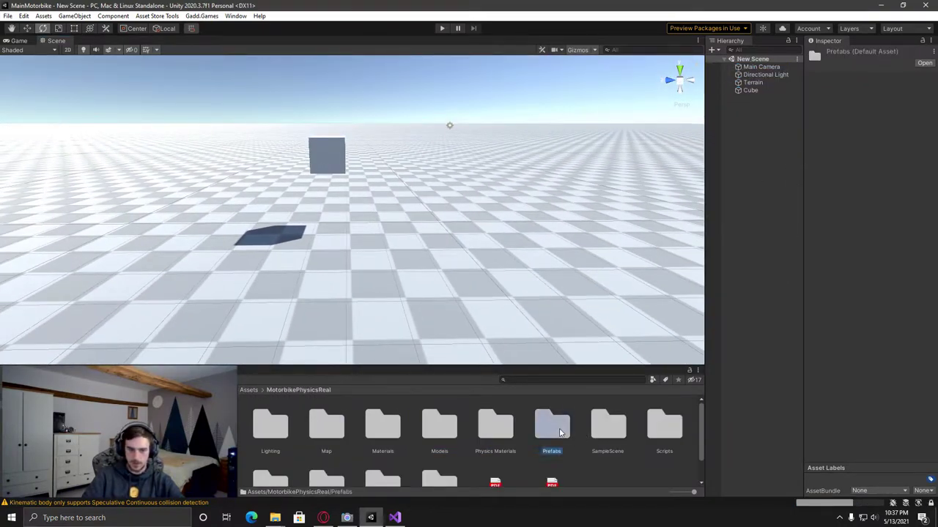
pyautogui.doubleClick(379, 431)
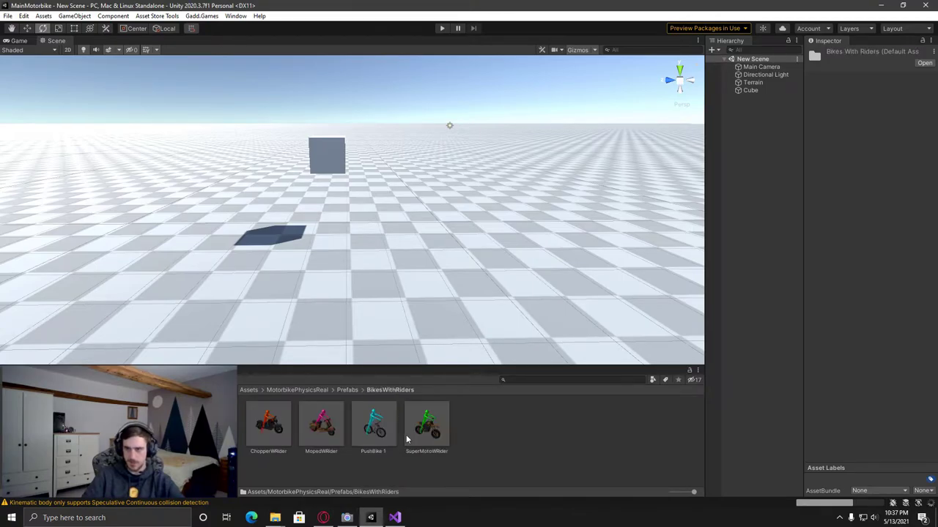
pyautogui.moveTo(755, 144); pyautogui.dragTo(756, 144)
pyautogui.press('w')
pyautogui.moveTo(550, 178); pyautogui.dragTo(510, 205, button='right')
pyautogui.press('s')
pyautogui.press('d')
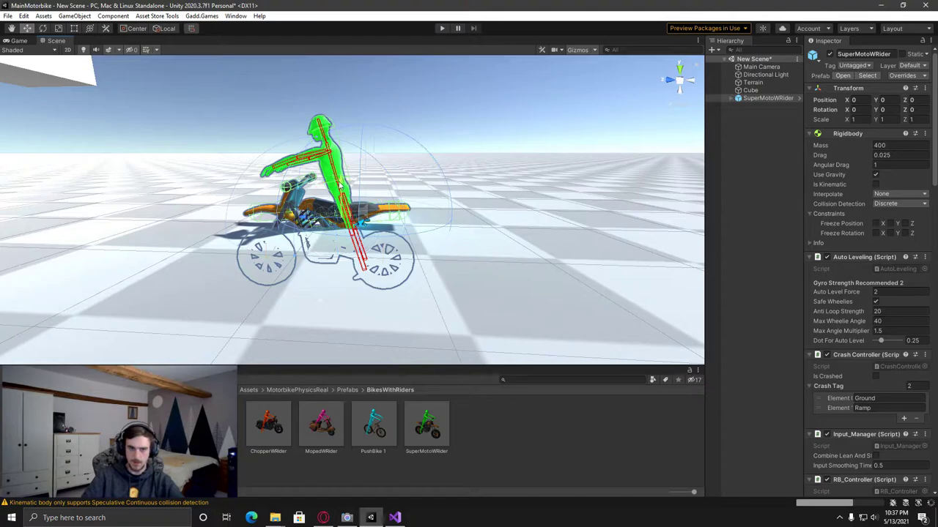
# Raise the SuperMotoWRider bike above the terrain to a Y position of about 0.844.
pyautogui.moveTo(339, 185); pyautogui.dragTo(339, 113)
pyautogui.press('s')
pyautogui.moveTo(428, 150); pyautogui.dragTo(403, 170, button='right')
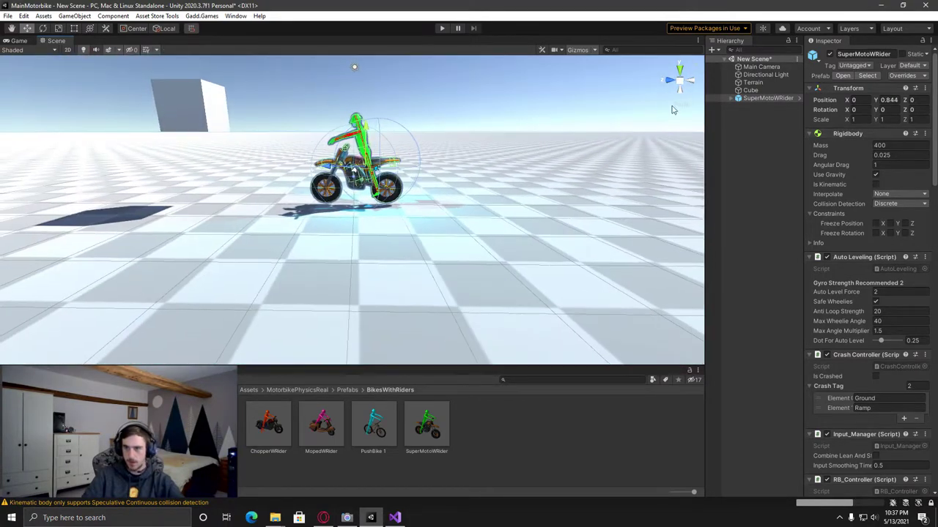
# Unpack the SuperMotoWRider prefab completely and delete its manArmsUp rider object.
pyautogui.rightClick(758, 100)
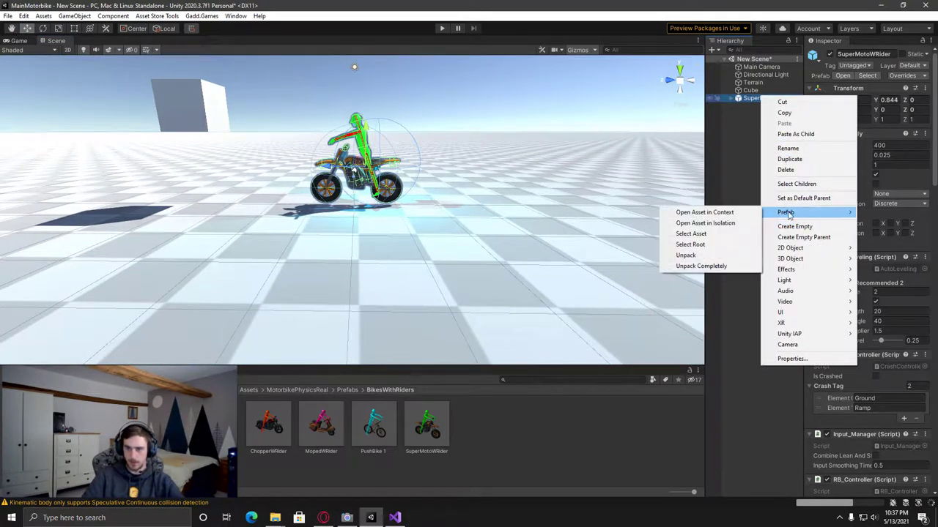
pyautogui.click(704, 268)
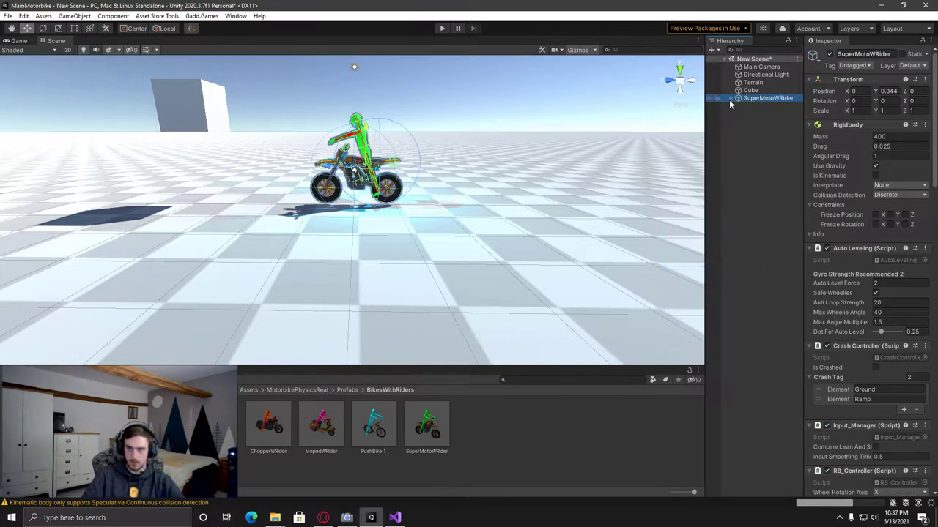
pyautogui.click(767, 176)
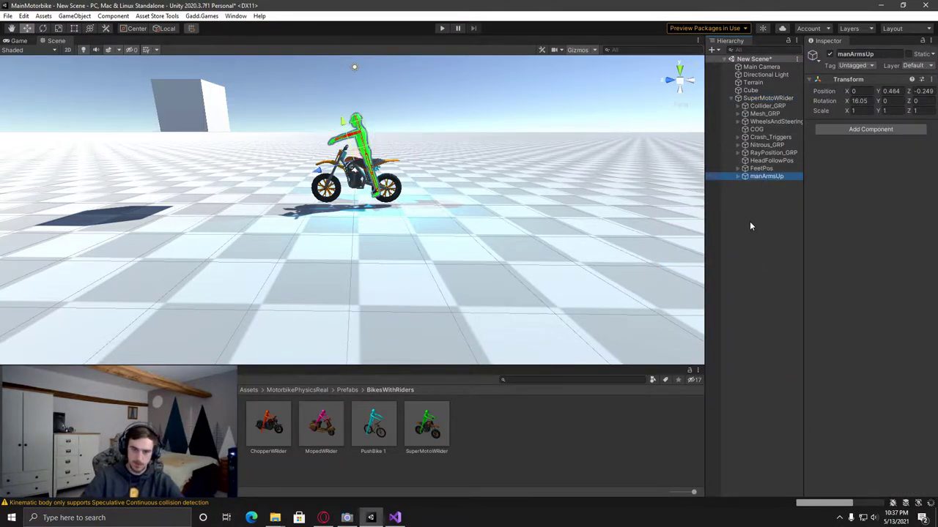
pyautogui.press('Delete')
# Add the RagdollRider prefab from the Prefabs/Riders folder to the scene.
pyautogui.click(341, 390)
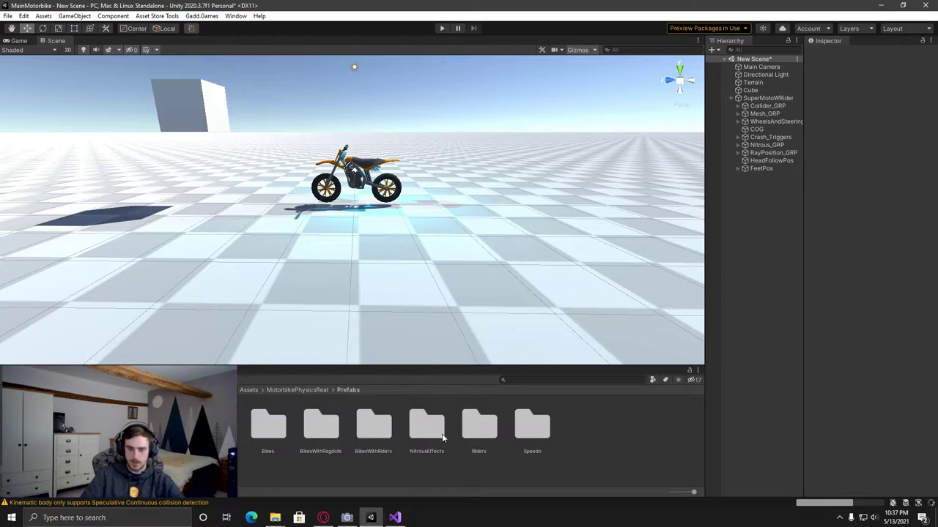
pyautogui.doubleClick(480, 425)
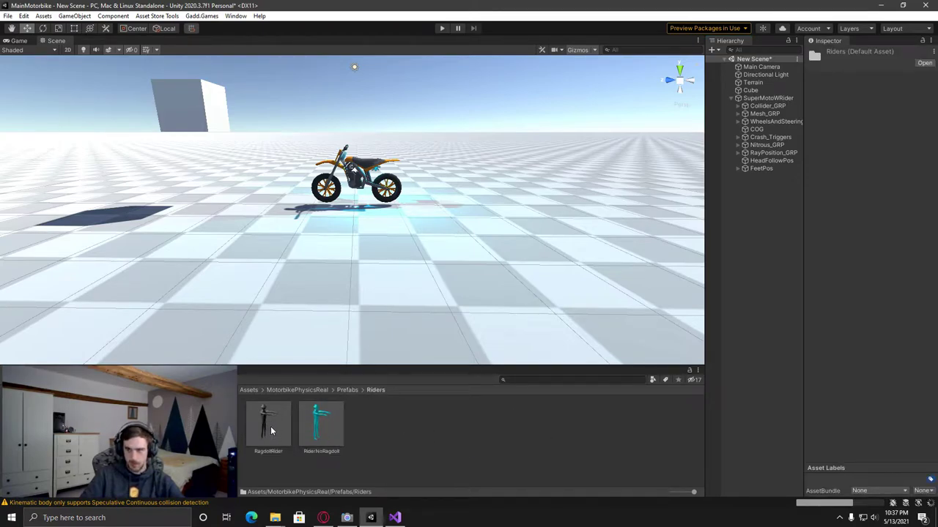
pyautogui.moveTo(271, 426); pyautogui.dragTo(756, 226)
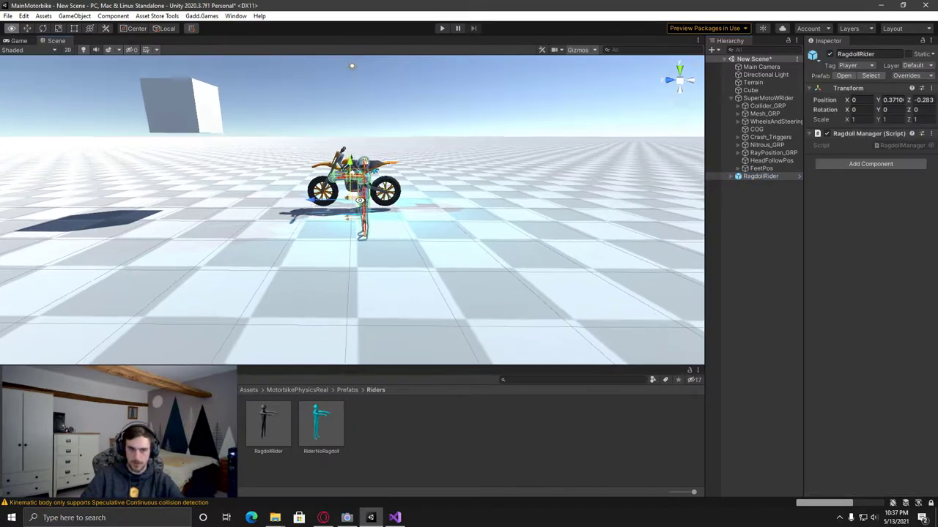
# Place the RagdollRider on the bike at about Y 1.293 and Z -0.238, tilted forward about 16.5 degrees on X.
pyautogui.press('w')
pyautogui.moveTo(359, 200); pyautogui.dragTo(353, 168, button='right')
pyautogui.press('s')
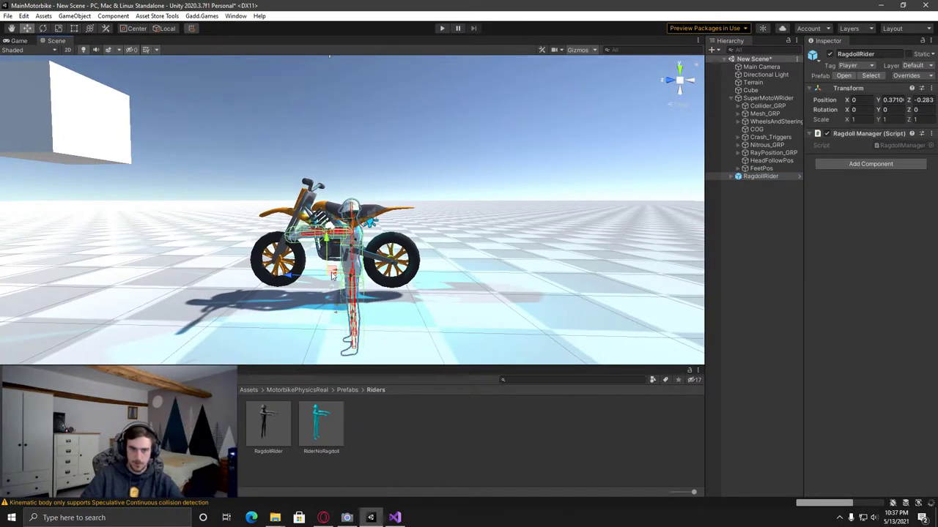
pyautogui.moveTo(332, 274); pyautogui.dragTo(337, 170)
pyautogui.press('e')
pyautogui.press('w')
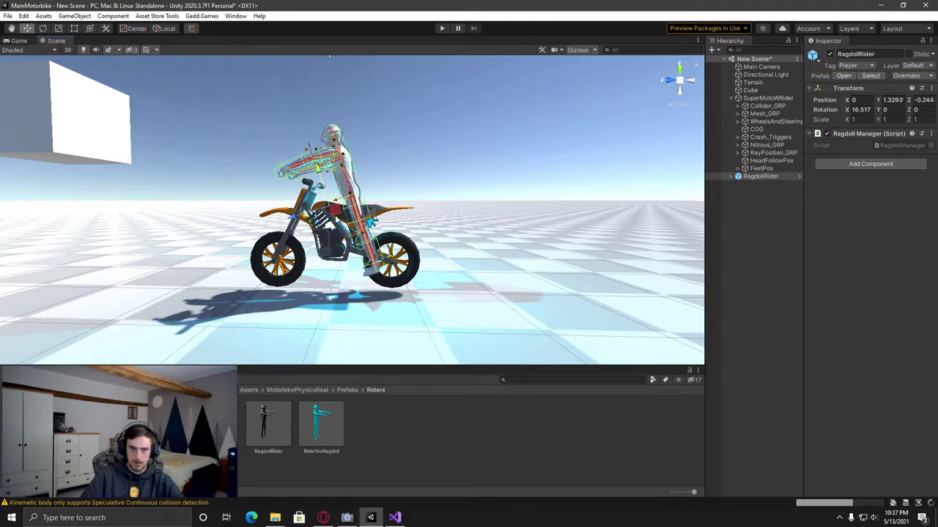
pyautogui.moveTo(335, 220); pyautogui.dragTo(335, 219)
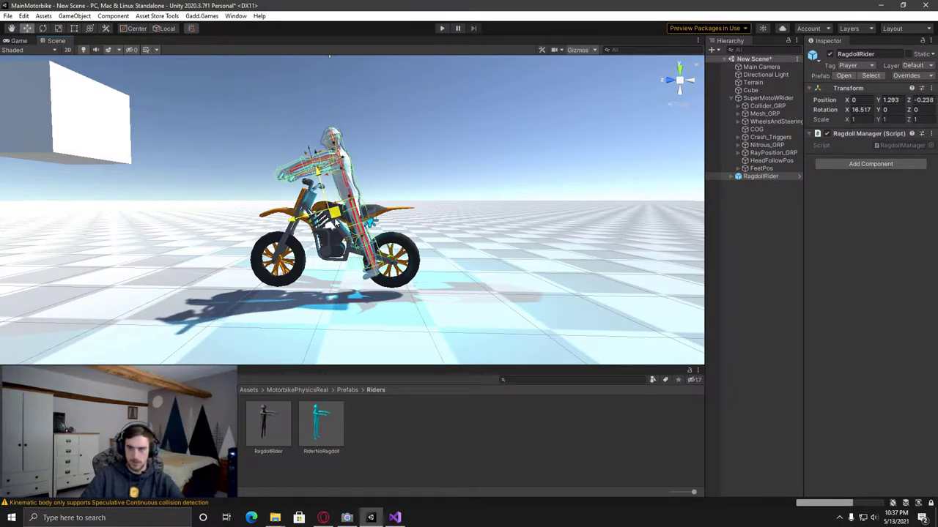
# Unpack the RagdollRider prefab completely and make it a child of SuperMotoWRider.
pyautogui.rightClick(747, 178)
pyautogui.moveTo(762, 288)
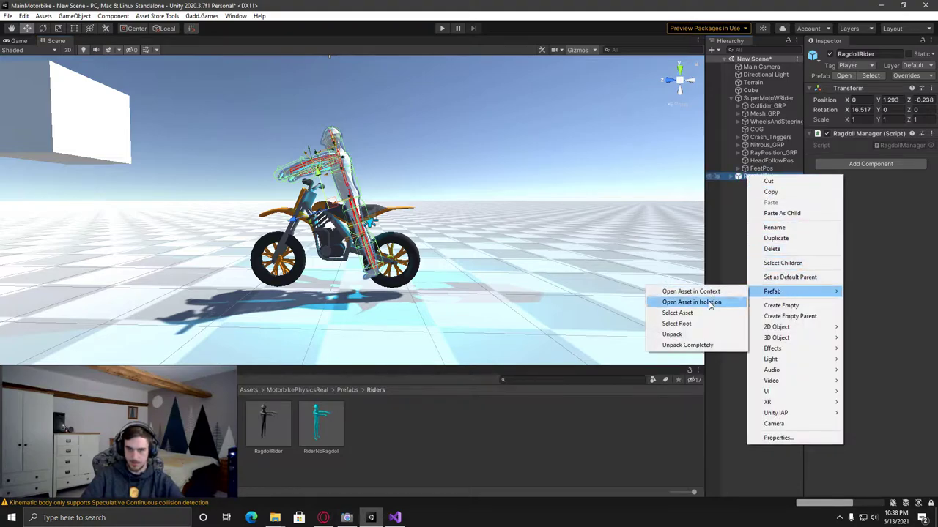
pyautogui.click(696, 346)
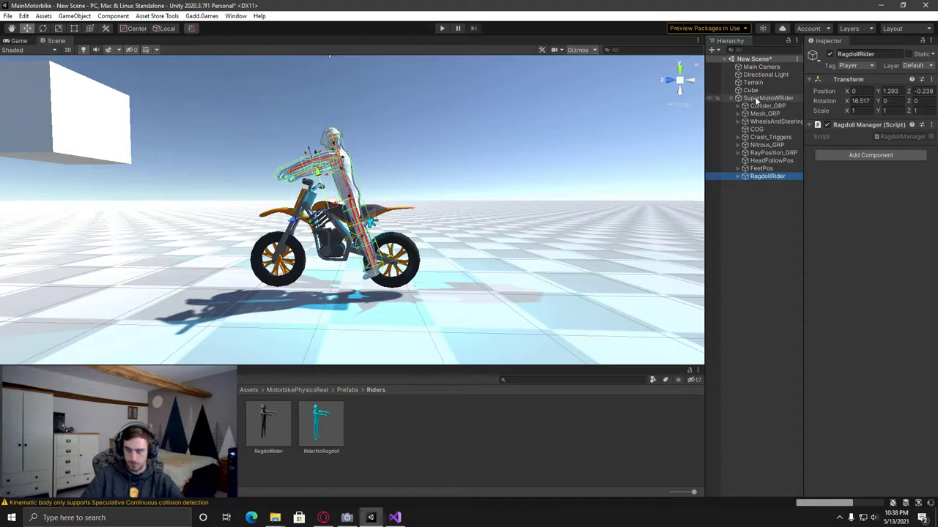
pyautogui.moveTo(757, 101); pyautogui.dragTo(756, 101)
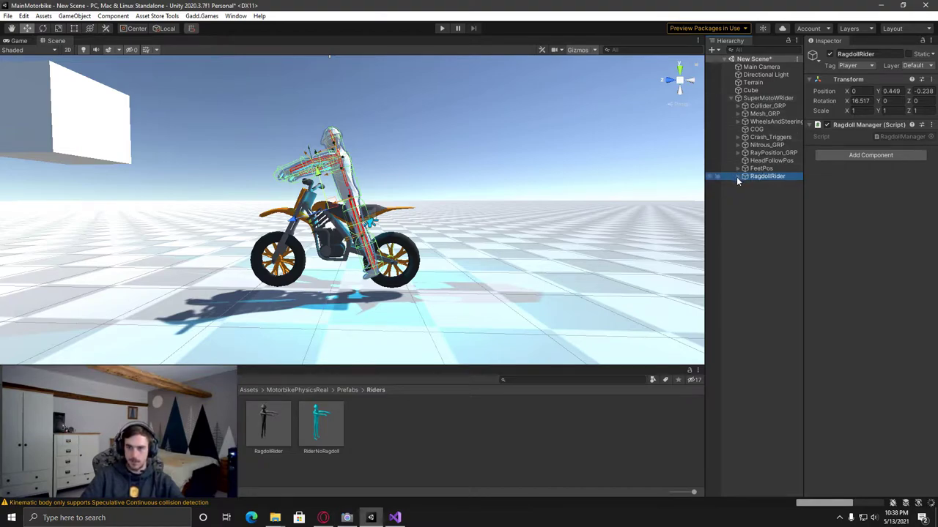
# Set the IK chain length on the RagdollRider's Hip bone to 1.
pyautogui.click(745, 184)
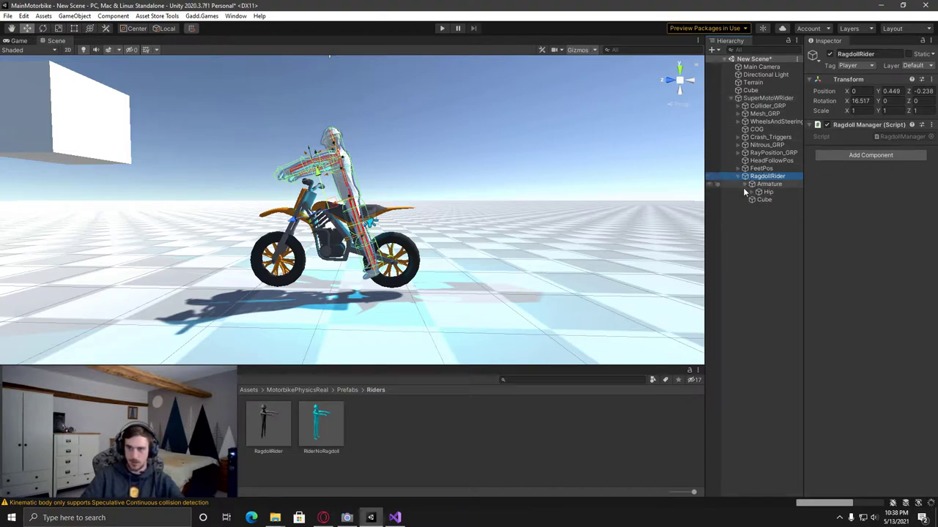
pyautogui.click(765, 193)
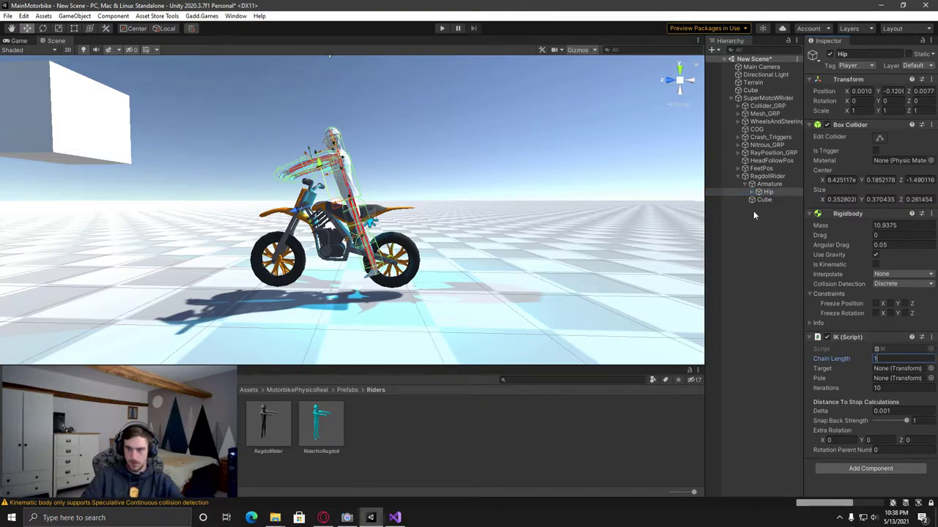
# Create an empty object named HipPos at the Hip bone and move it directly under SuperMotoWRider, above FeetPos.
pyautogui.rightClick(769, 195)
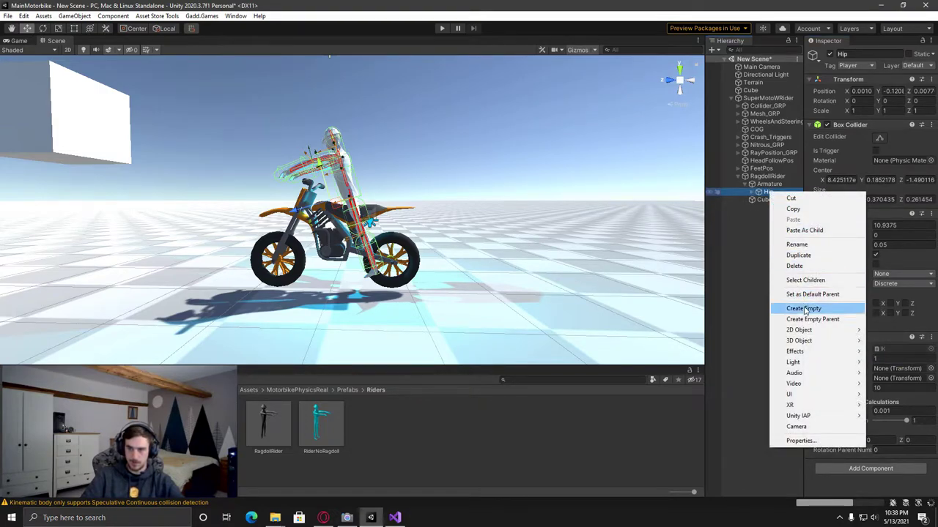
pyautogui.click(810, 309)
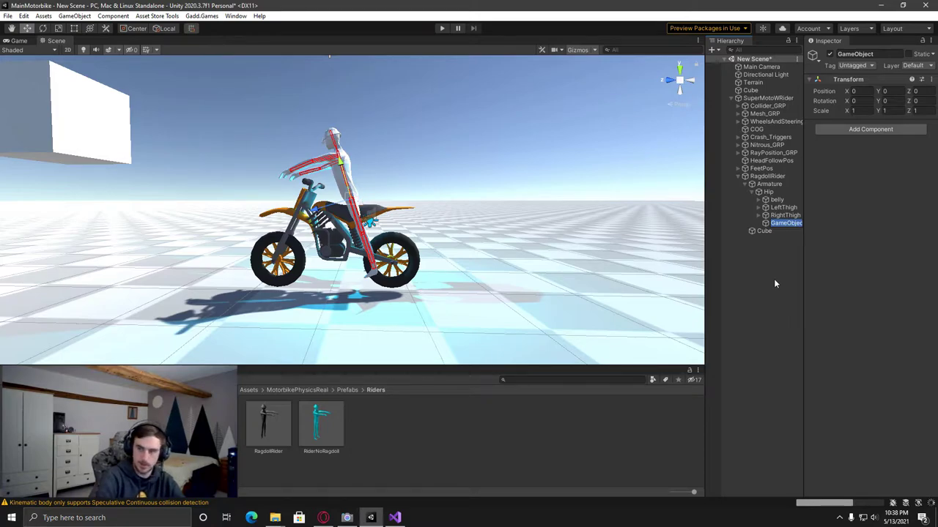
pyautogui.write('HipPos')
pyautogui.press('Return')
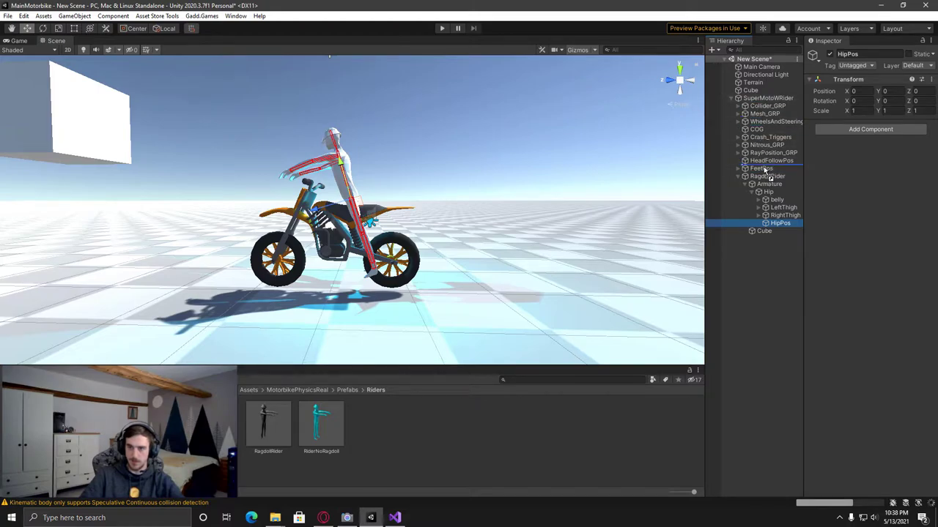
pyautogui.moveTo(764, 170); pyautogui.dragTo(763, 168)
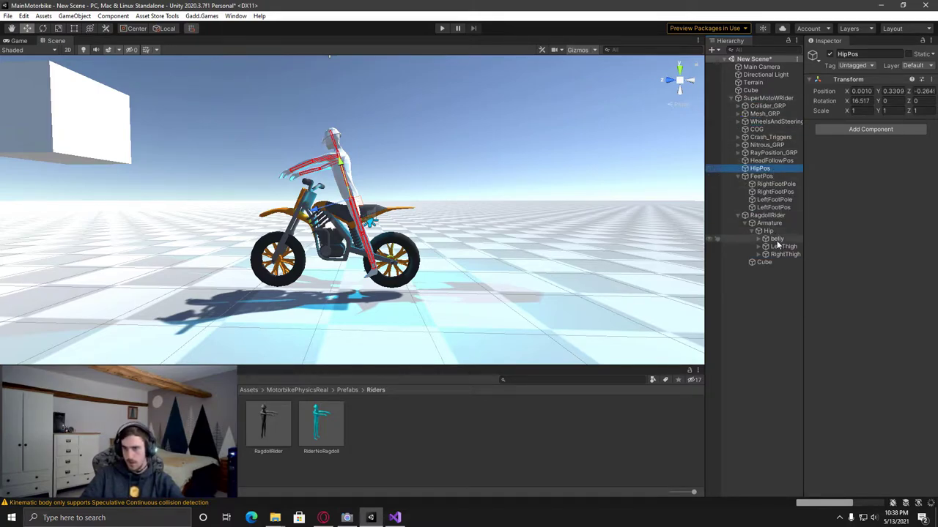
# Assign HipPos as the target of the Hip bone's IK script.
pyautogui.click(760, 169)
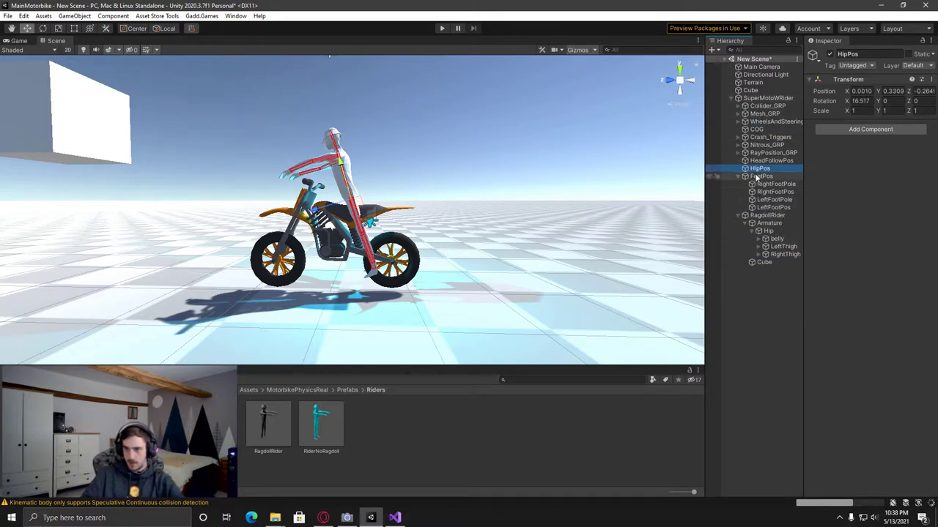
pyautogui.click(768, 231)
pyautogui.moveTo(759, 169); pyautogui.dragTo(889, 372)
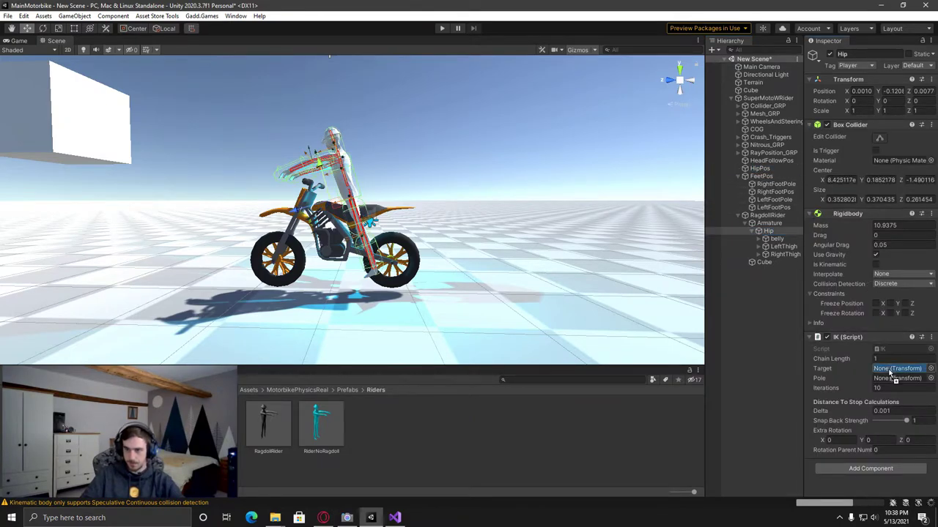
# Expand the RagdollRider's upper-body bones and assign HeadFollowPos as the IK target of the head_end bone.
pyautogui.click(778, 216)
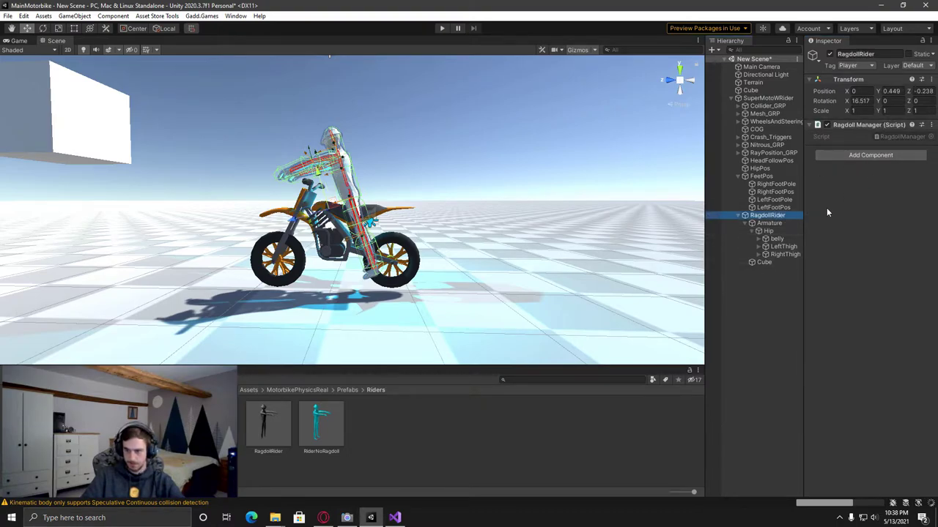
pyautogui.keyDown('alt'); pyautogui.click(759, 239); pyautogui.keyUp('alt')
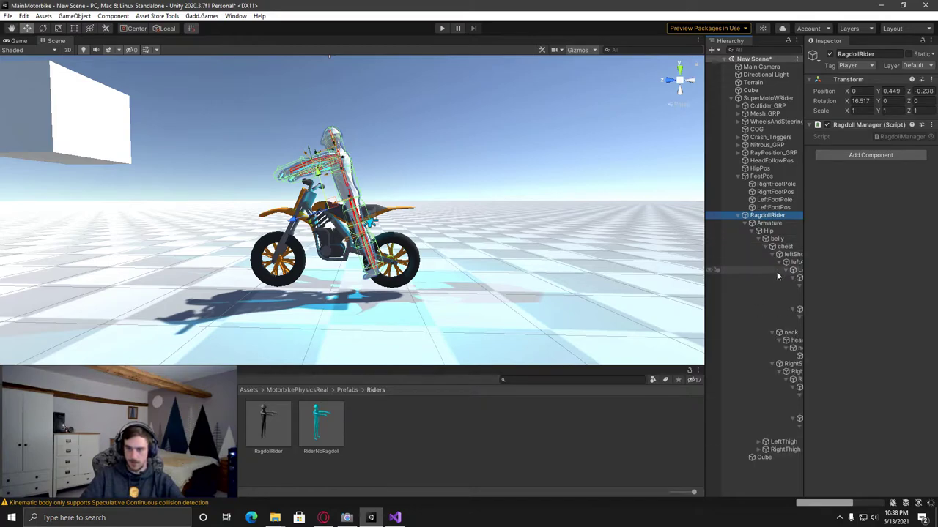
pyautogui.moveTo(709, 256); pyautogui.dragTo(635, 256)
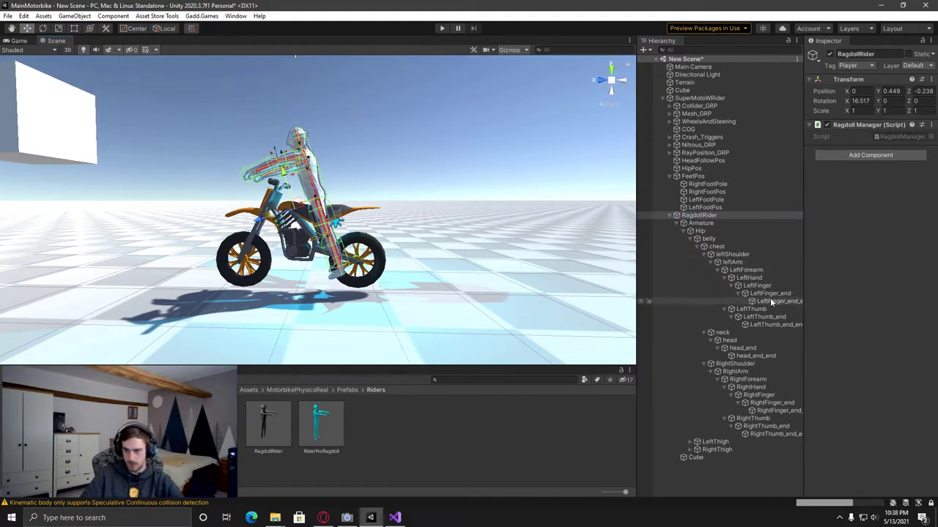
pyautogui.click(729, 341)
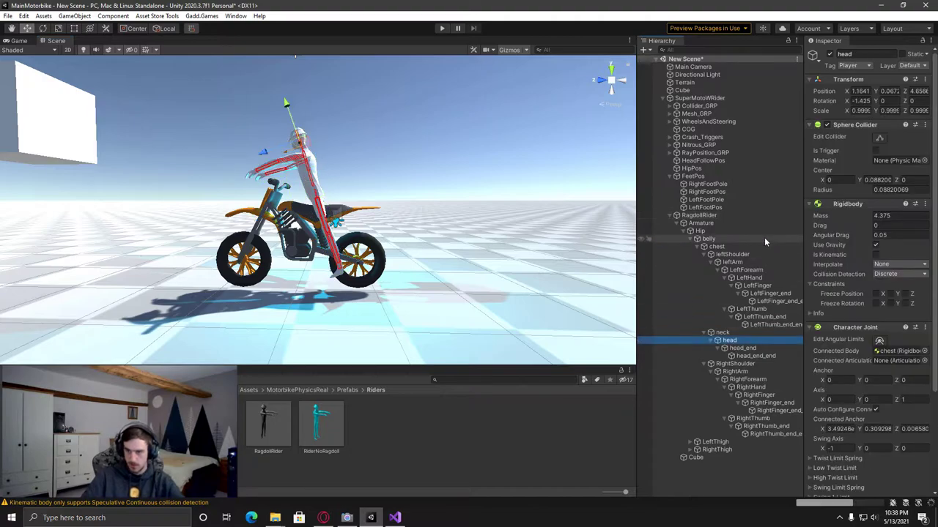
pyautogui.click(741, 349)
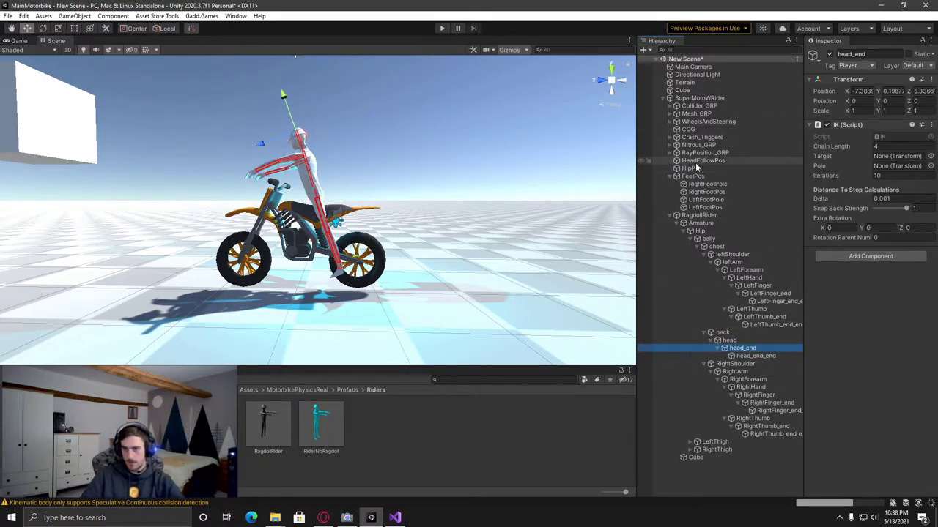
pyautogui.moveTo(697, 162); pyautogui.dragTo(900, 158)
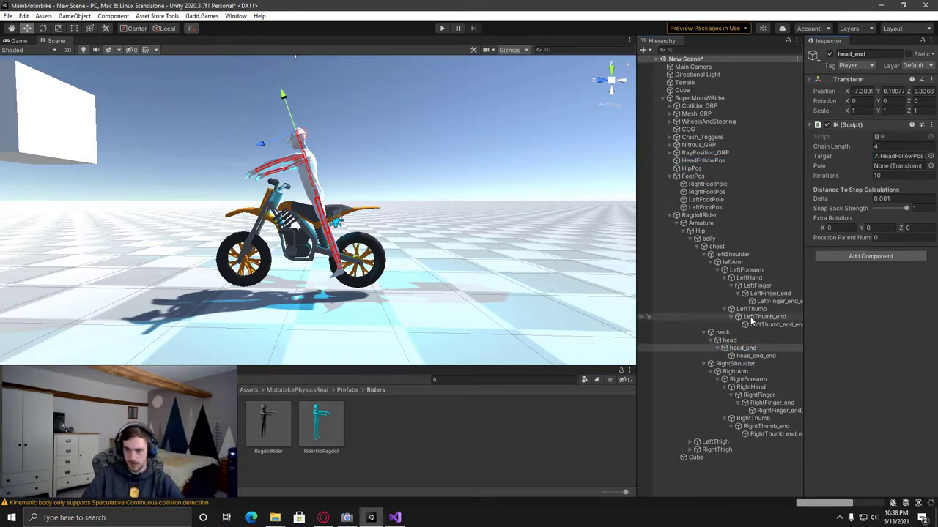
# Set the RightHand bone's IK target to RightHandPos and its pole to RightHandPole from the fork's HandPos group.
pyautogui.click(749, 387)
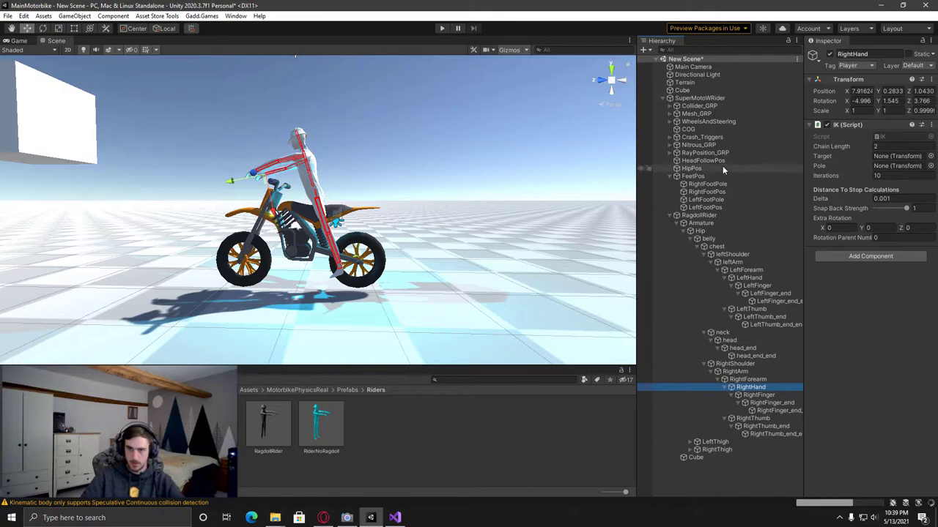
pyautogui.click(669, 121)
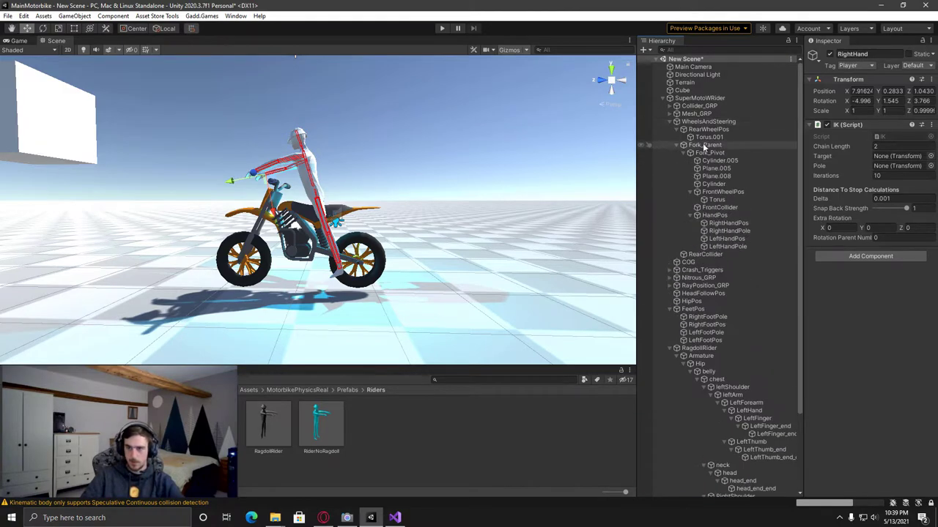
pyautogui.moveTo(728, 222); pyautogui.dragTo(912, 167)
# Set the LeftHand bone's IK target to LeftHandPos and its pole to LeftHandPole.
pyautogui.scroll(-2, 732, 293)
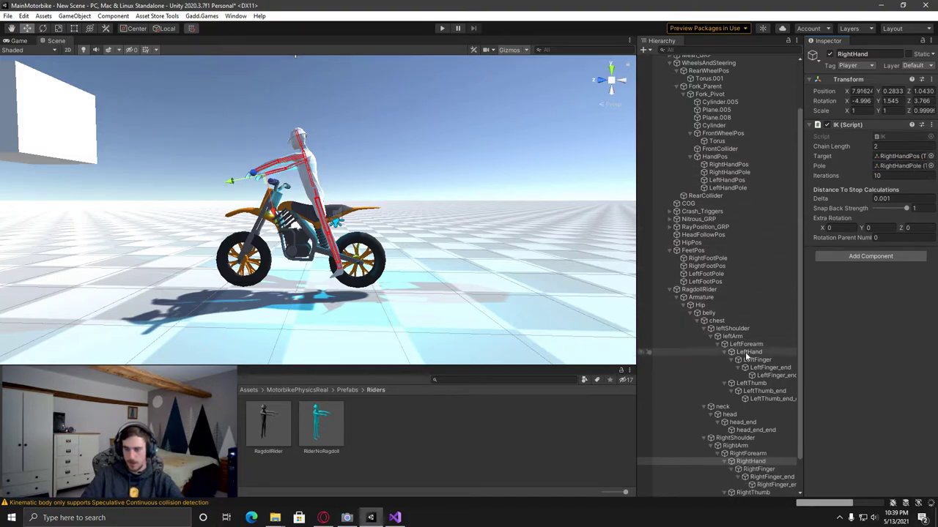
pyautogui.click(732, 353)
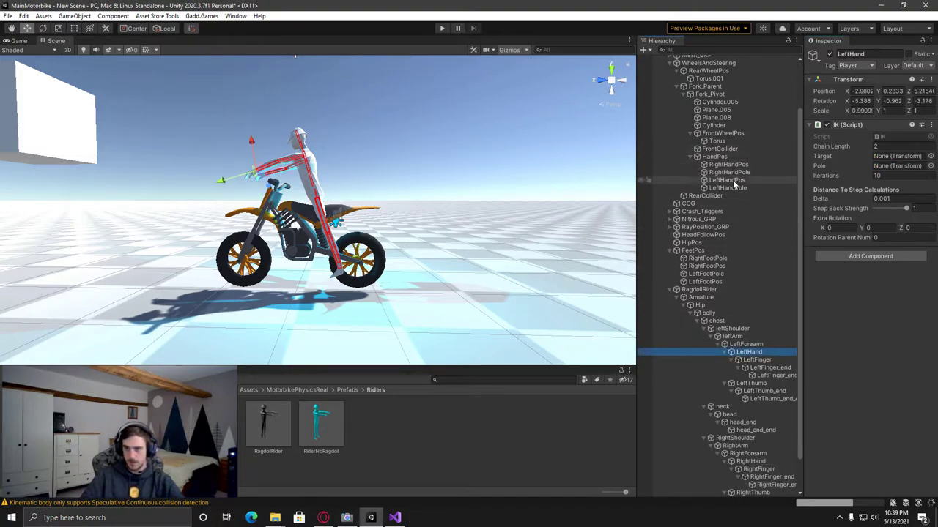
pyautogui.moveTo(726, 180); pyautogui.dragTo(894, 157)
pyautogui.moveTo(727, 187); pyautogui.dragTo(897, 166)
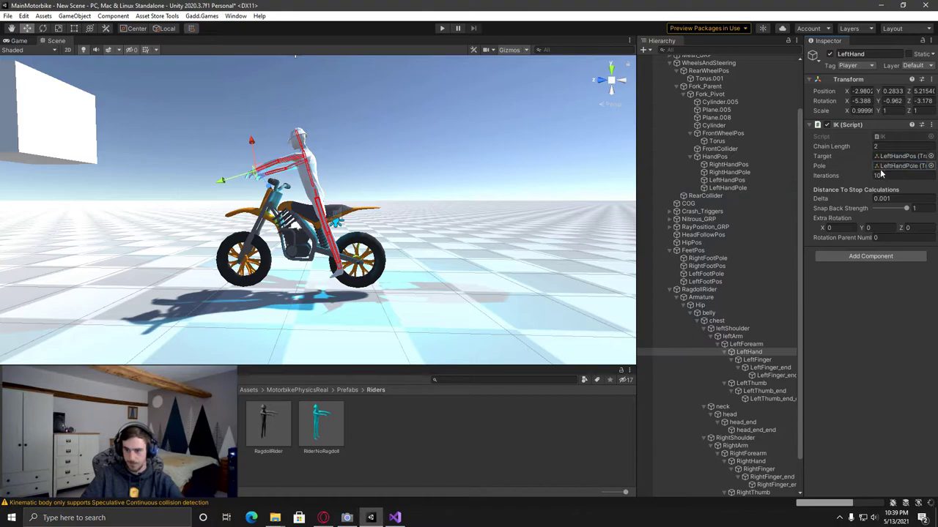
# Expand the LeftThigh bones and set the LeftFoot bone's IK target to LeftFootPos and its pole to LeftFootPole.
pyautogui.scroll(-1, 738, 286)
pyautogui.click(689, 477)
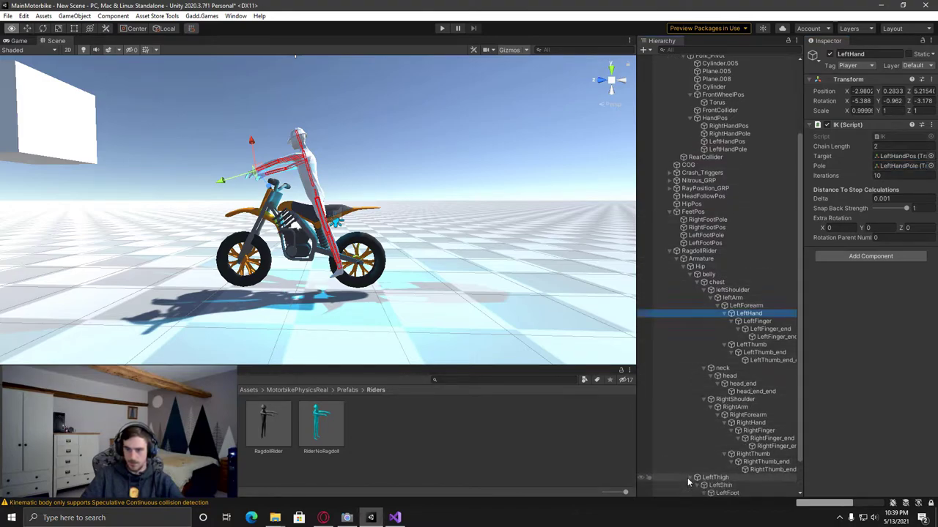
pyautogui.scroll(-1, 727, 414)
pyautogui.click(727, 454)
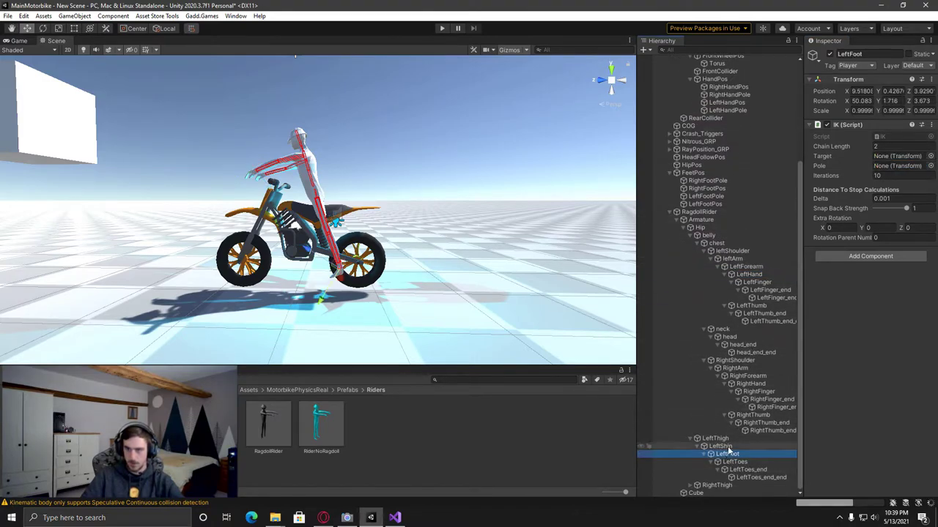
pyautogui.click(707, 205)
pyautogui.moveTo(707, 210); pyautogui.dragTo(889, 158)
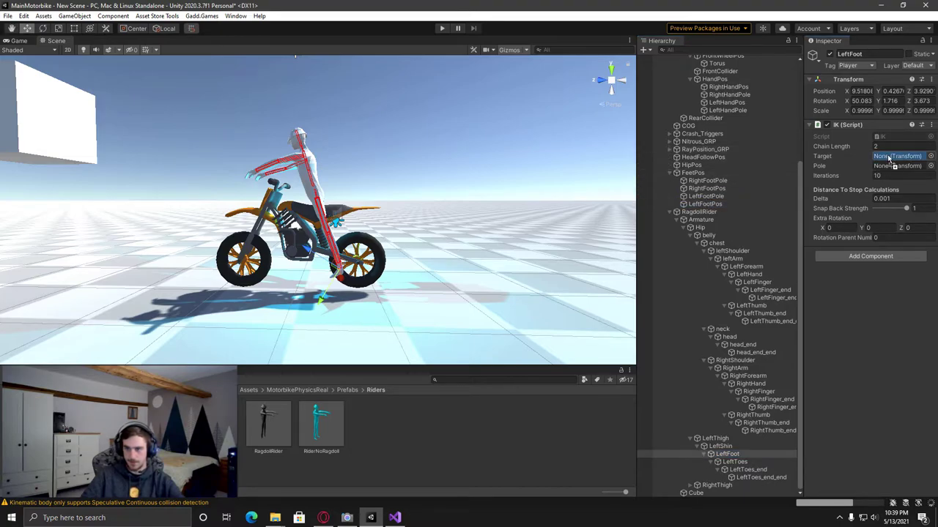
pyautogui.moveTo(715, 199); pyautogui.dragTo(902, 166)
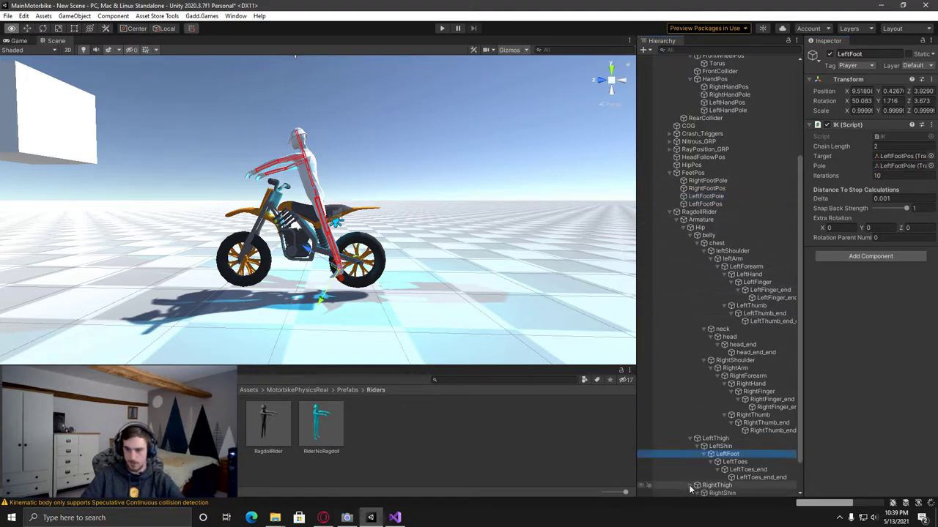
# Set the RightFoot bone's IK target to RightFootPos and its pole to RightFootPole.
pyautogui.scroll(-2, 689, 490)
pyautogui.click(728, 462)
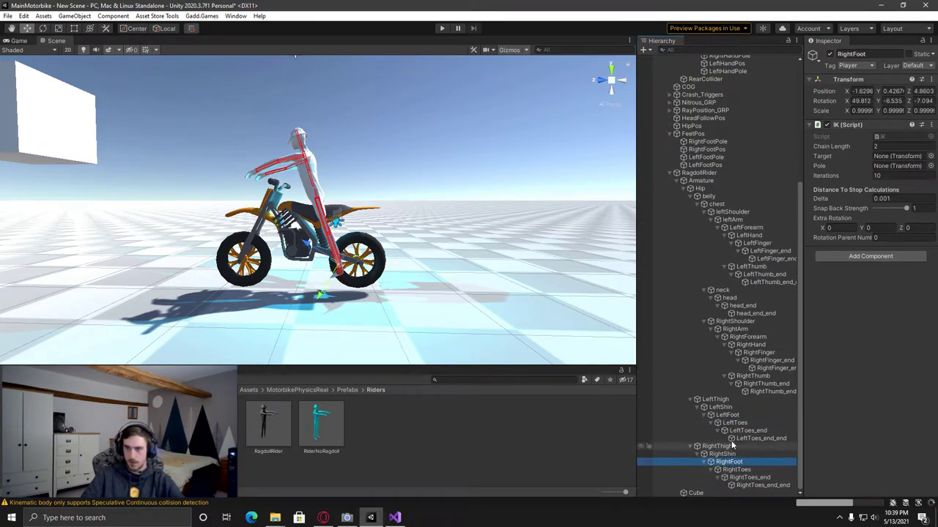
pyautogui.moveTo(707, 150); pyautogui.dragTo(897, 156)
pyautogui.click(708, 143)
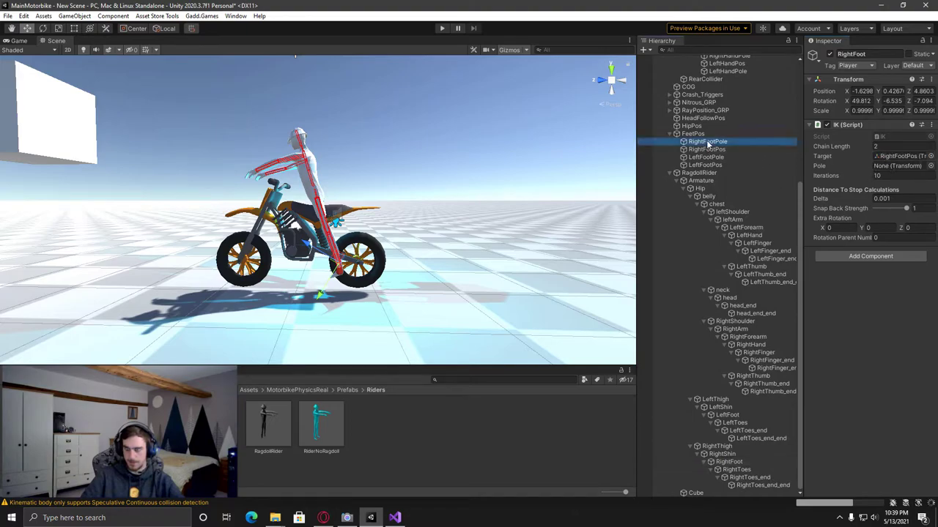
pyautogui.moveTo(707, 145); pyautogui.dragTo(897, 166)
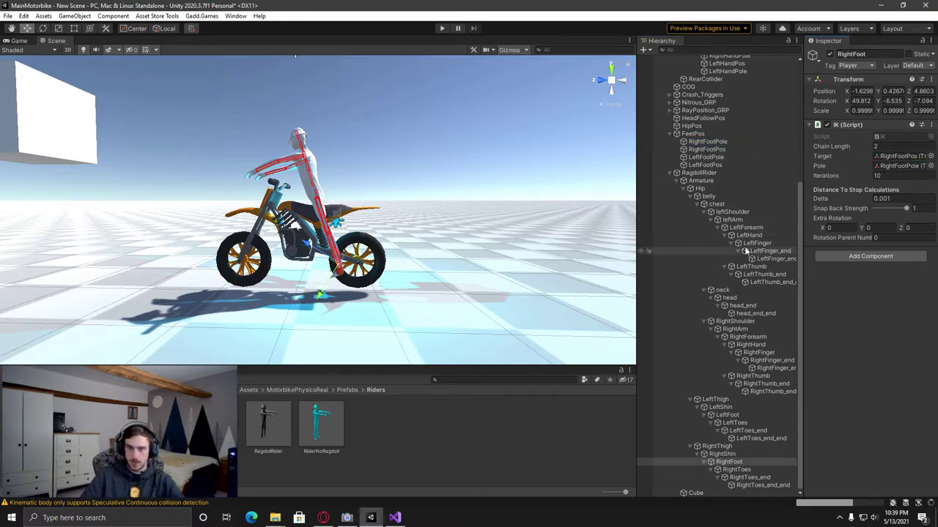
# Inspect the belly bone's trigger collider around the rider's torso, and add the Trigger To Collider script to the head bone.
pyautogui.click(709, 197)
pyautogui.moveTo(261, 144); pyautogui.dragTo(485, 193, button='right')
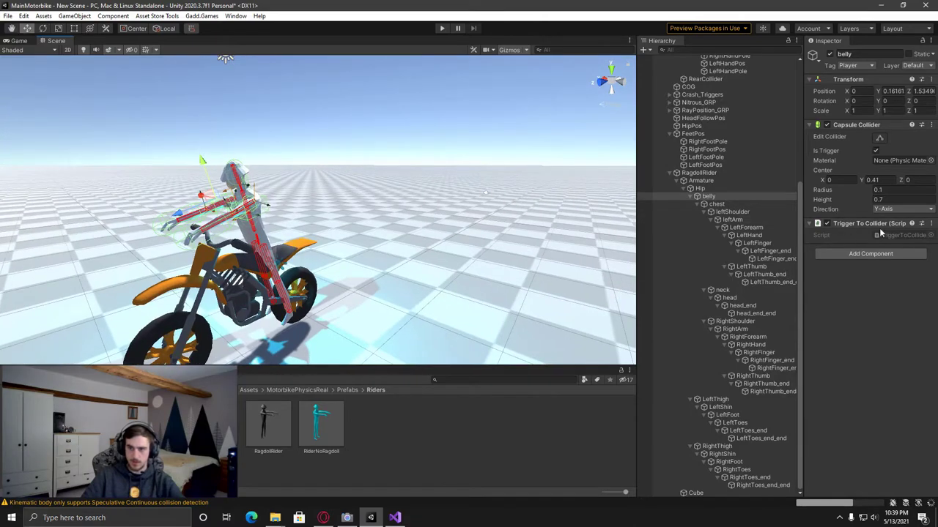
pyautogui.moveTo(205, 178); pyautogui.dragTo(313, 184, button='right')
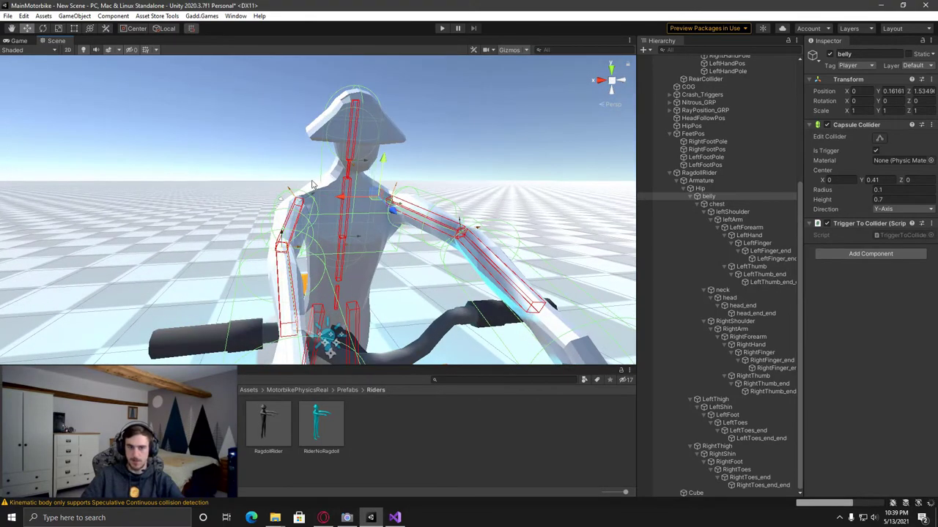
pyautogui.moveTo(366, 158); pyautogui.dragTo(272, 159, button='right')
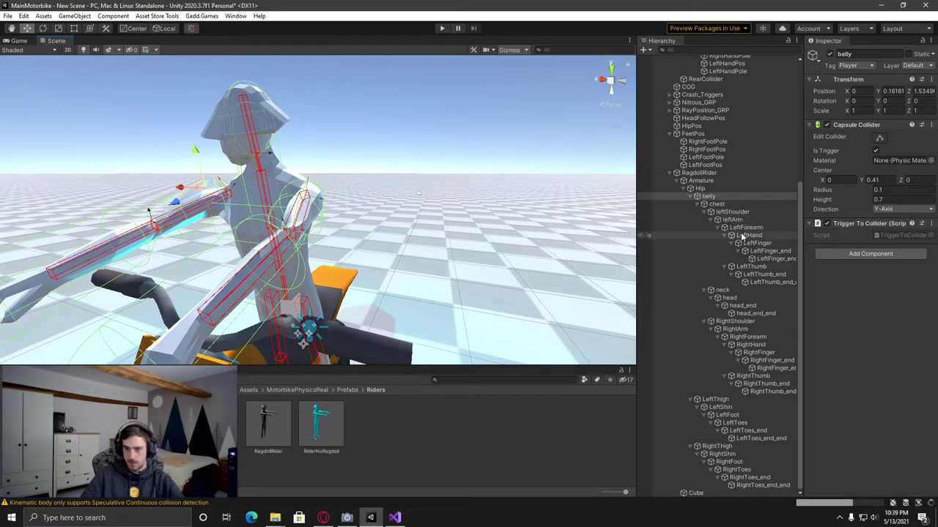
pyautogui.click(731, 299)
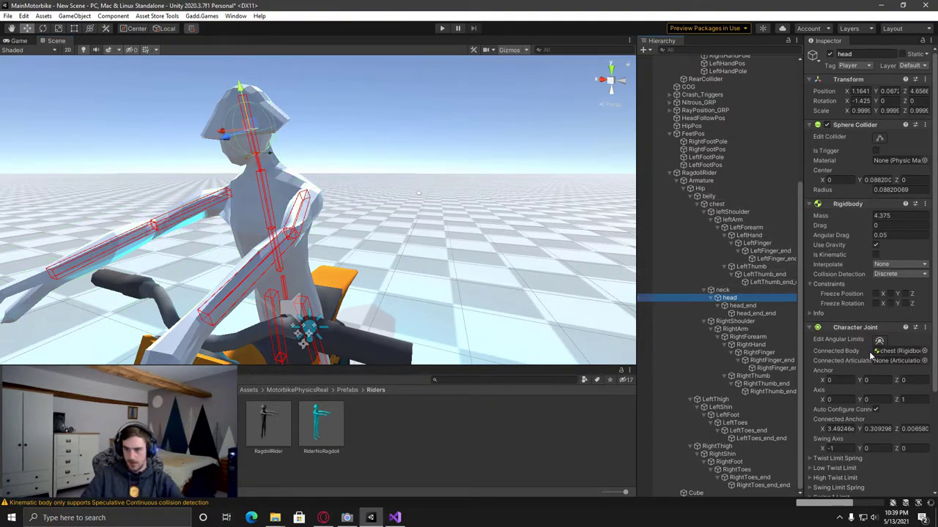
pyautogui.scroll(-4, 872, 354)
pyautogui.click(869, 486)
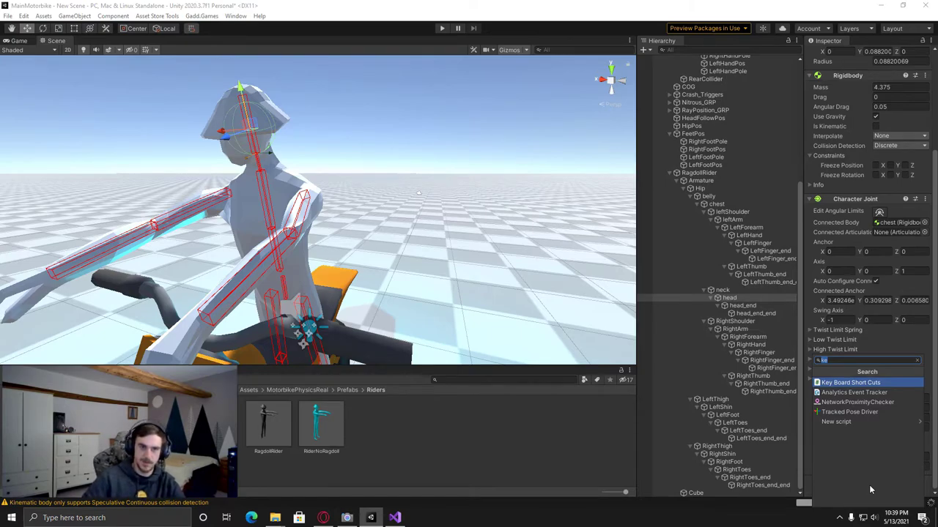
pyautogui.press('Down')
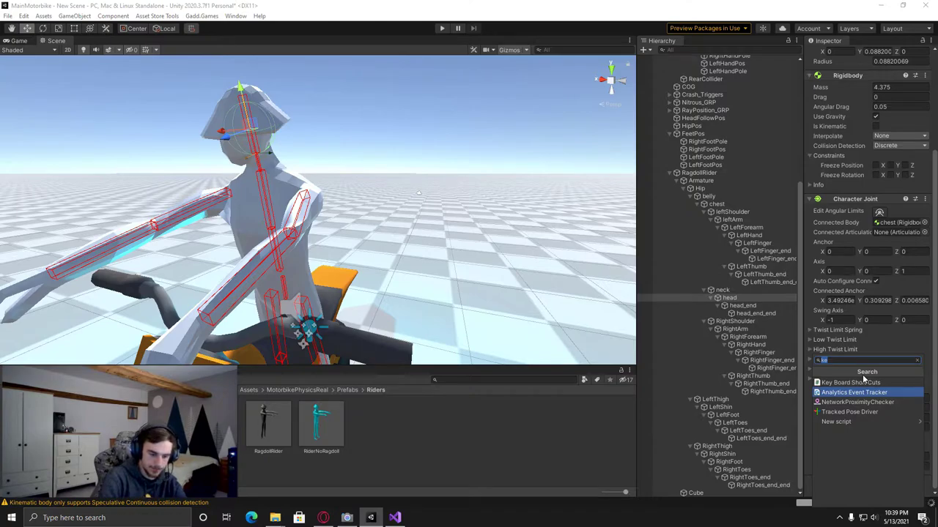
pyautogui.write('tr')
pyautogui.press('Down')
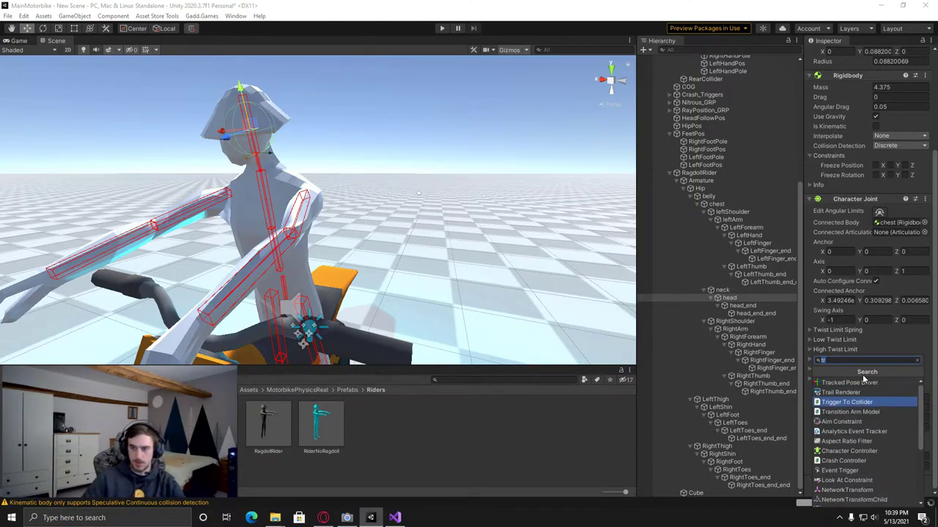
pyautogui.press('Return')
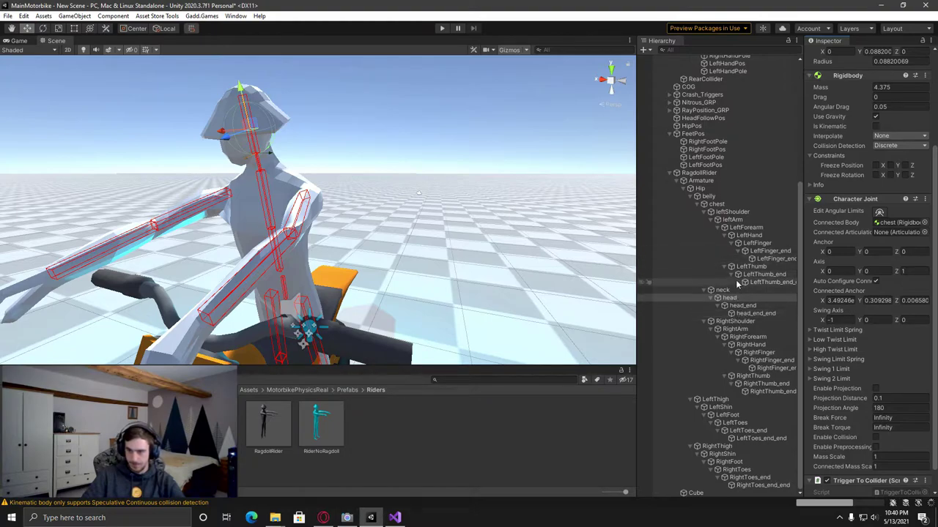
# Add the Trigger To Collider script to the rider's chest bone and review its components.
pyautogui.click(717, 204)
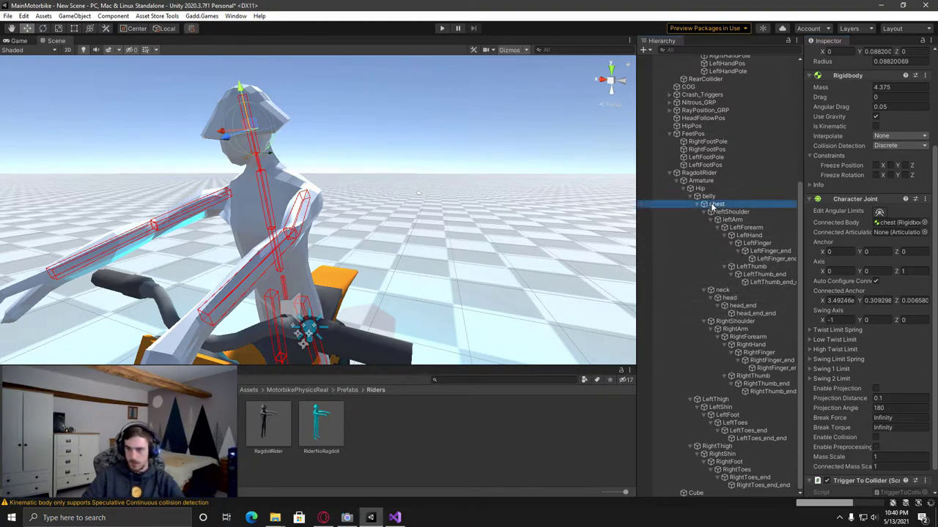
pyautogui.scroll(-1, 864, 366)
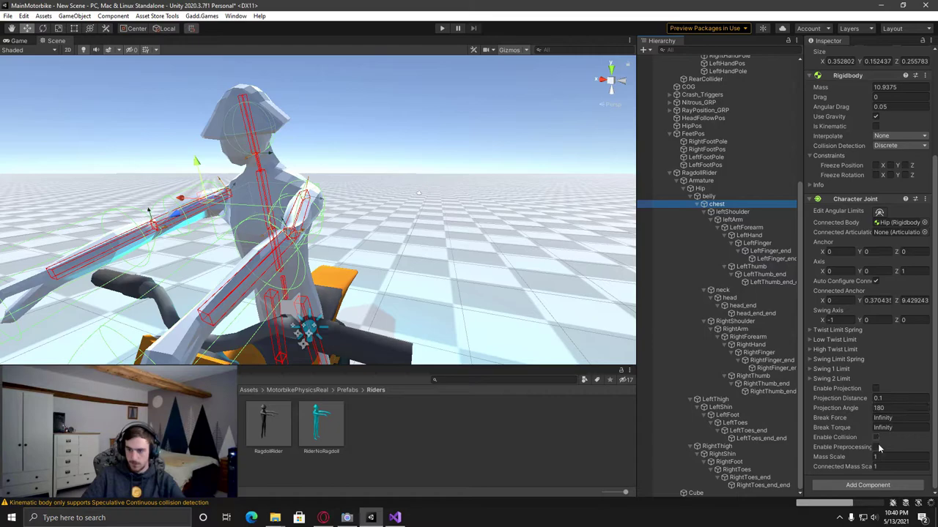
pyautogui.click(868, 485)
pyautogui.click(850, 412)
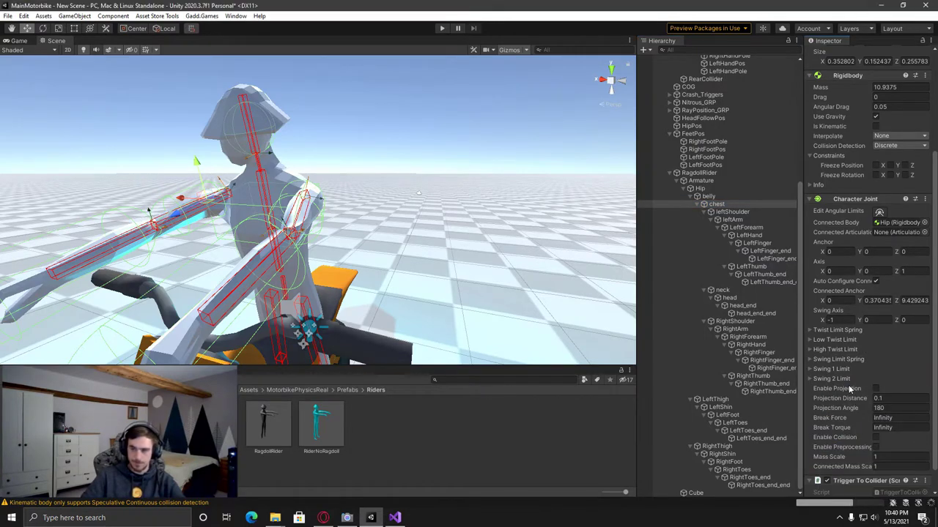
pyautogui.scroll(4, 872, 187)
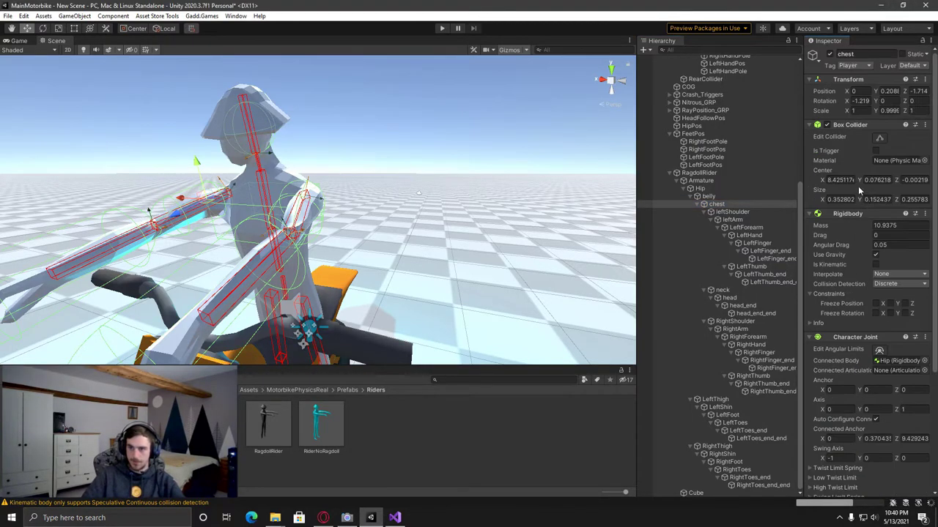
pyautogui.scroll(-5, 863, 411)
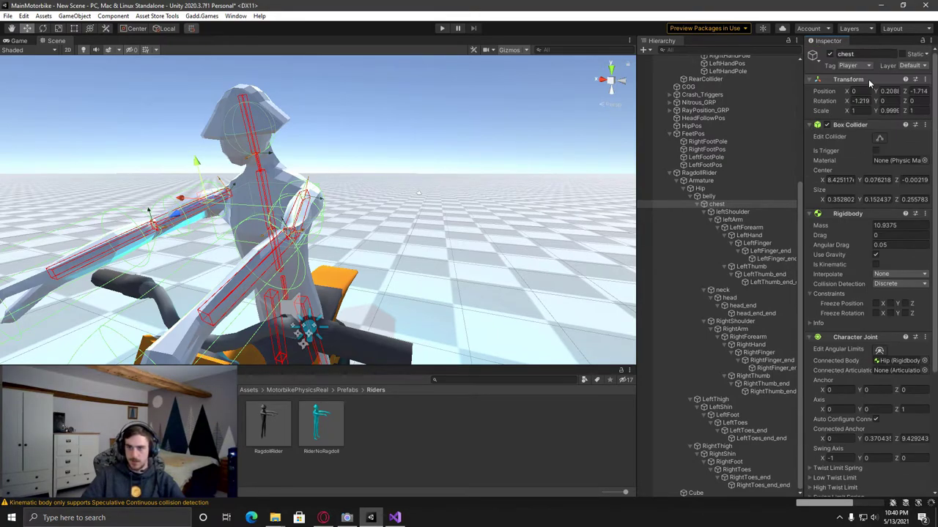
pyautogui.scroll(5, 853, 81)
# Tag the colliders body through body (6) under Collider_GRP as Player and briefly test-run the scene.
pyautogui.scroll(5, 708, 146)
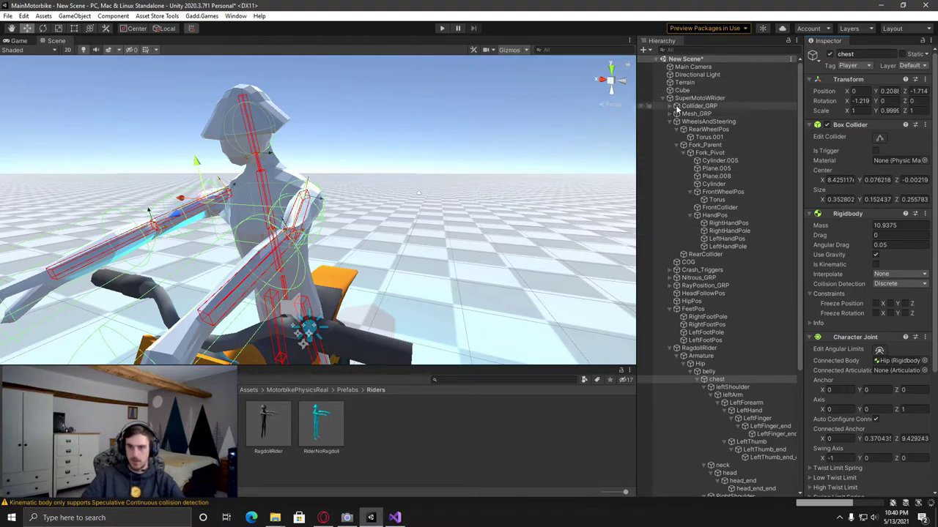
pyautogui.click(668, 105)
pyautogui.click(701, 144)
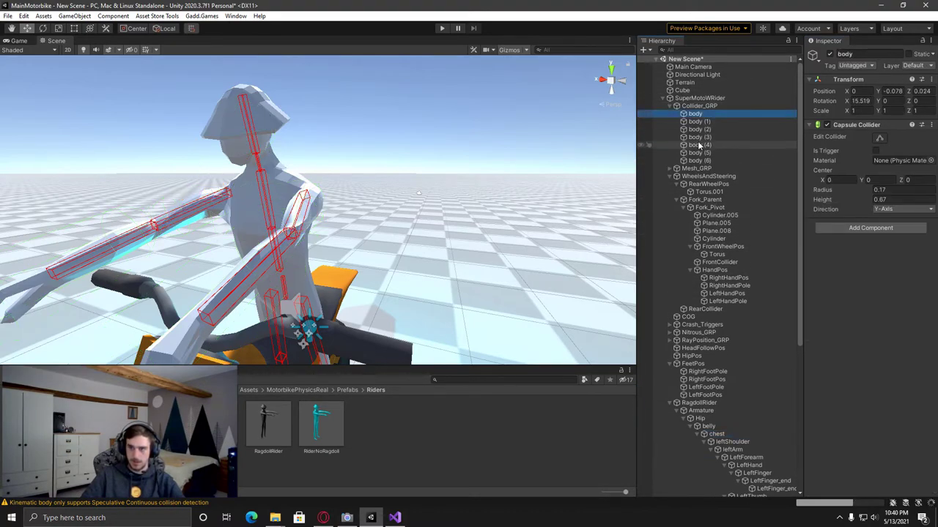
pyautogui.click(706, 160)
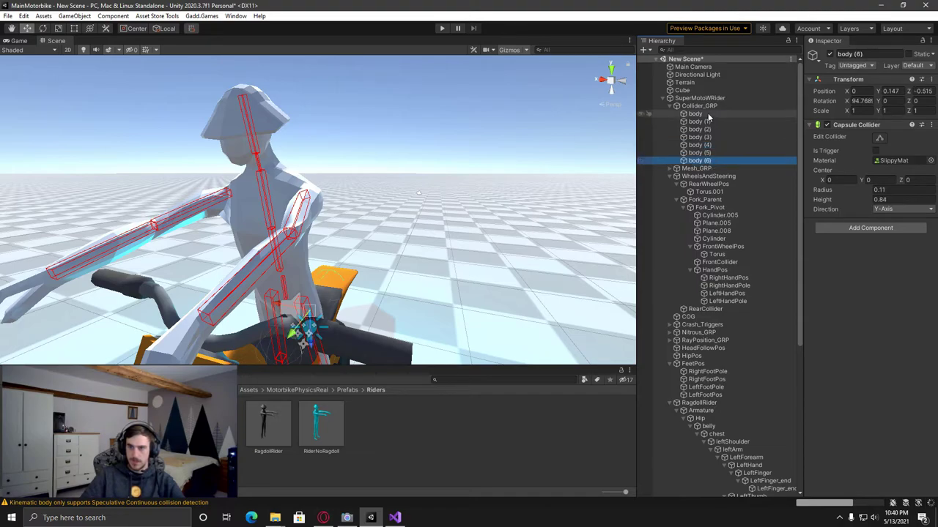
pyautogui.keyDown('shift'); pyautogui.click(694, 114); pyautogui.keyUp('shift')
pyautogui.click(853, 65)
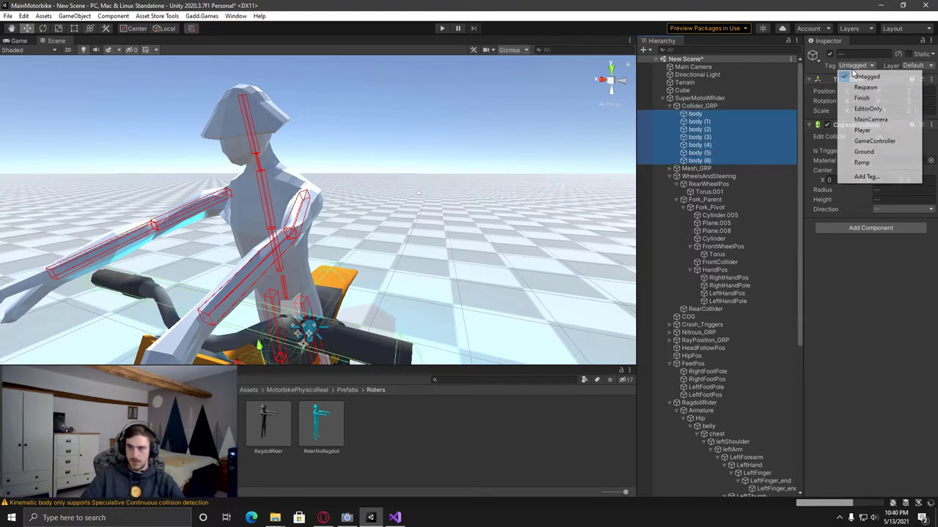
pyautogui.click(864, 130)
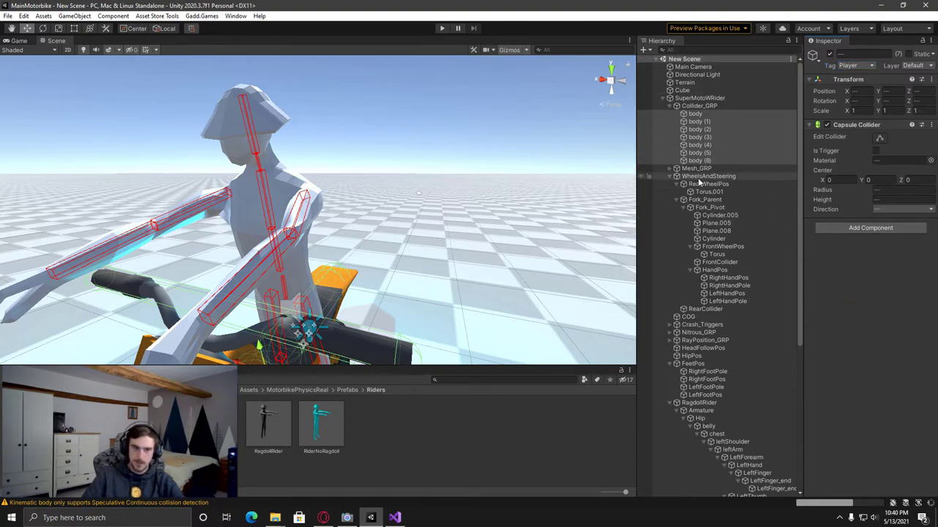
pyautogui.click(443, 28)
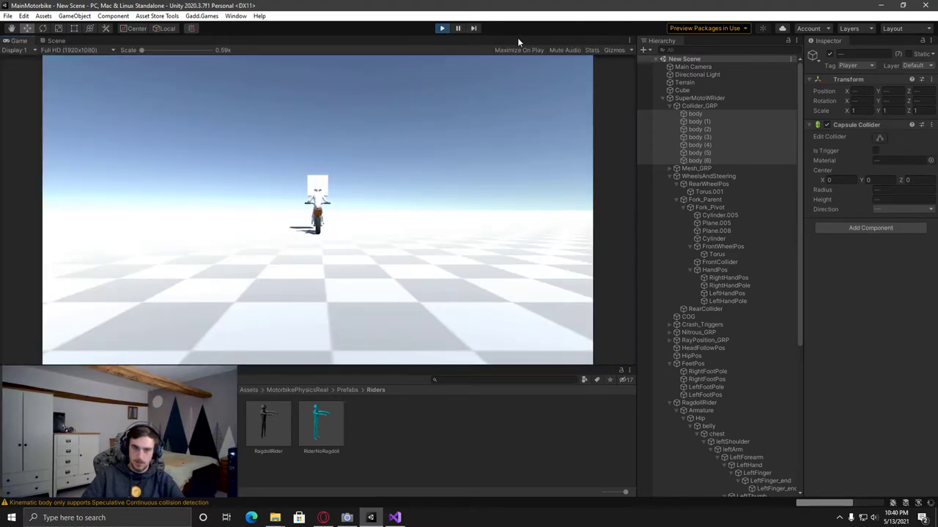
pyautogui.click(442, 29)
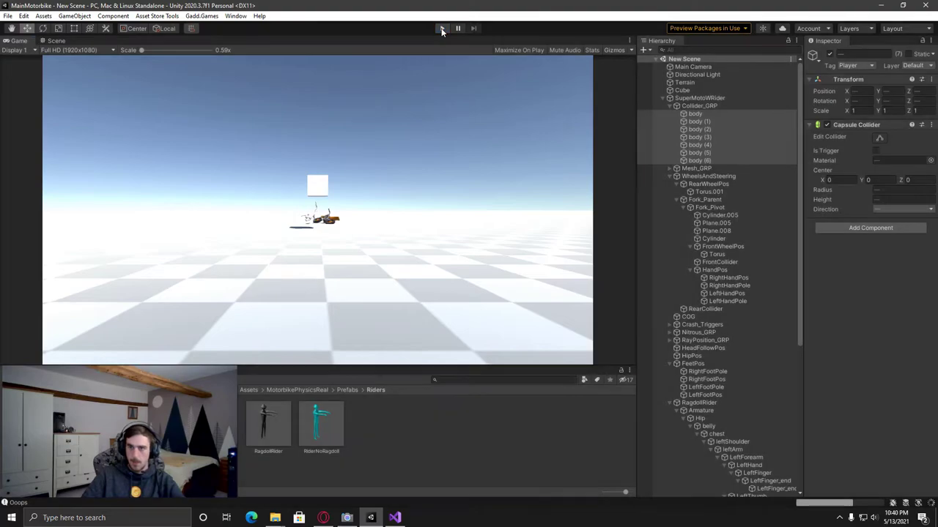
# Add the Third Person Camera script to the Main Camera and set its Look At target to the rider's chest bone.
pyautogui.click(692, 67)
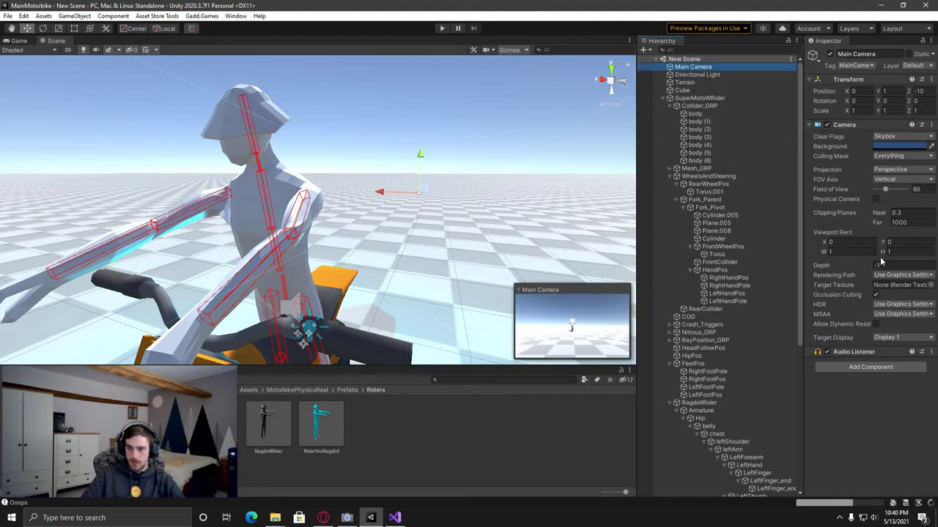
pyautogui.click(869, 366)
pyautogui.write('tth')
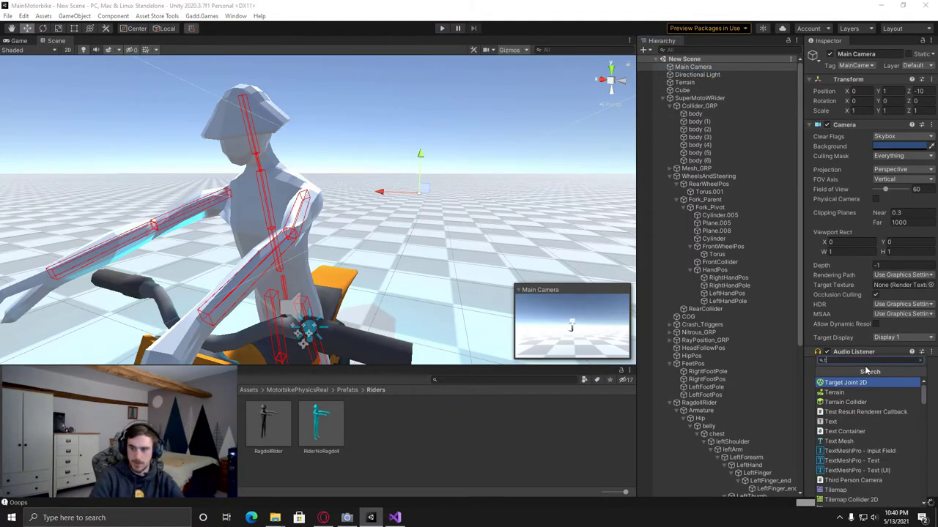
pyautogui.press('Return')
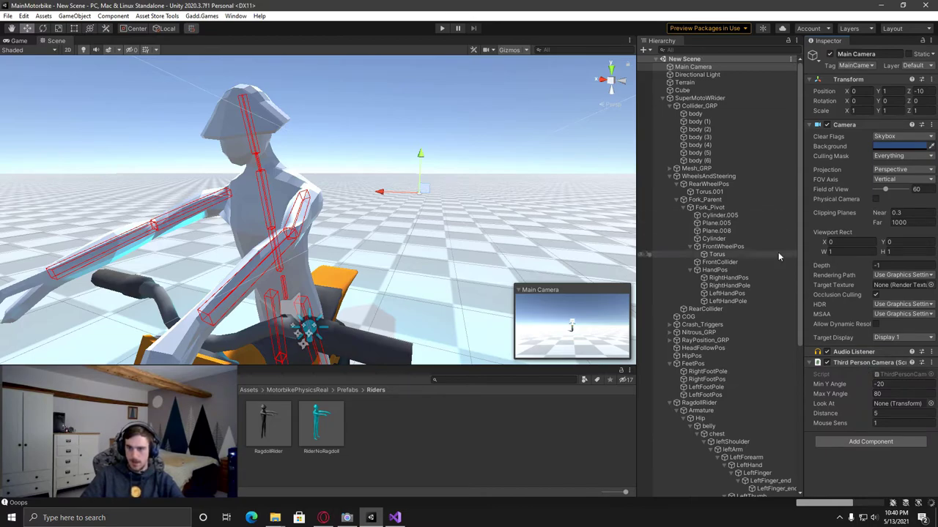
pyautogui.scroll(-4, 732, 315)
pyautogui.moveTo(716, 317); pyautogui.dragTo(903, 404)
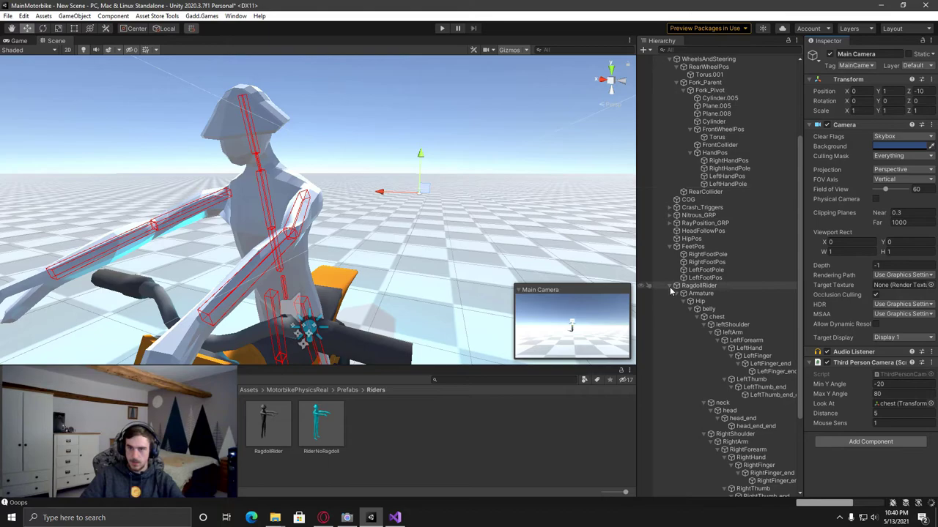
# Create an empty GameObject at the scene root with the Key Board Short Cuts script and set its Current Bike to SuperMotoWRider.
pyautogui.scroll(5, 666, 220)
pyautogui.click(662, 98)
pyautogui.click(684, 142)
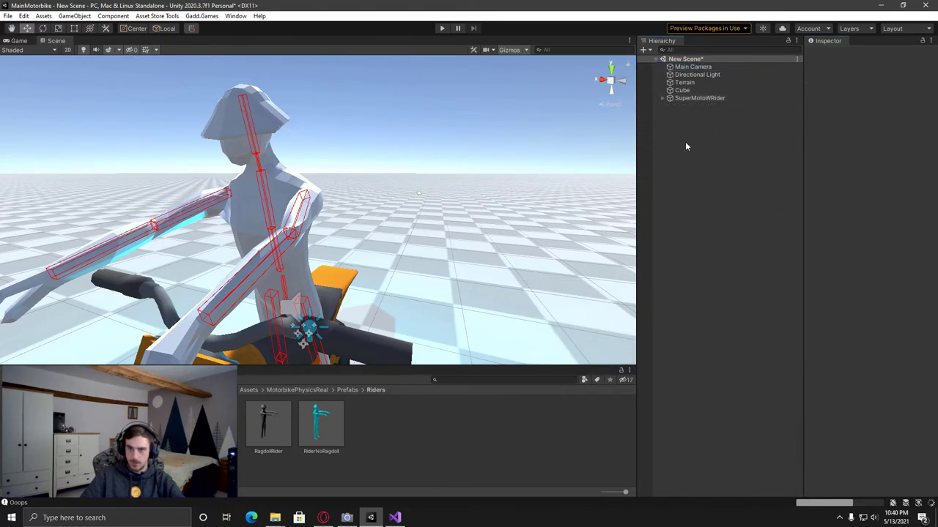
pyautogui.rightClick(685, 141)
pyautogui.click(732, 260)
pyautogui.click(851, 133)
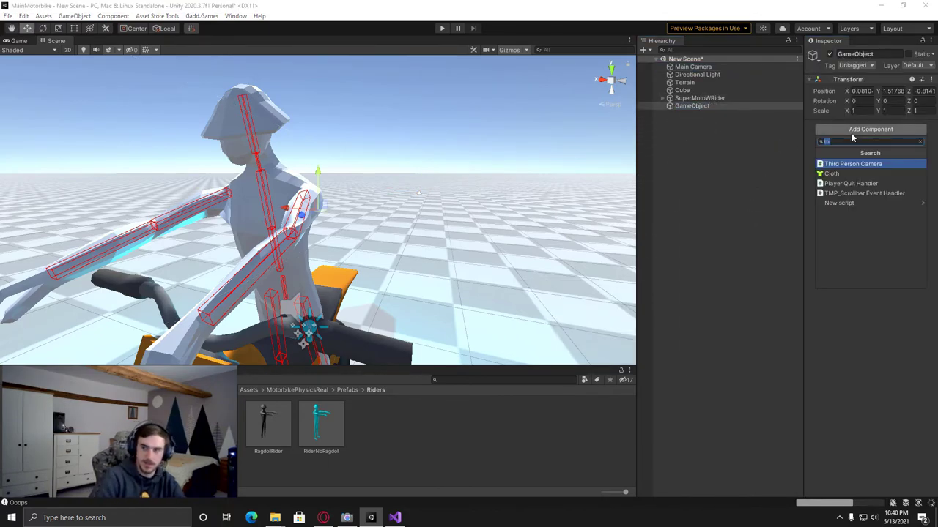
pyautogui.write('ke')
pyautogui.press('Return')
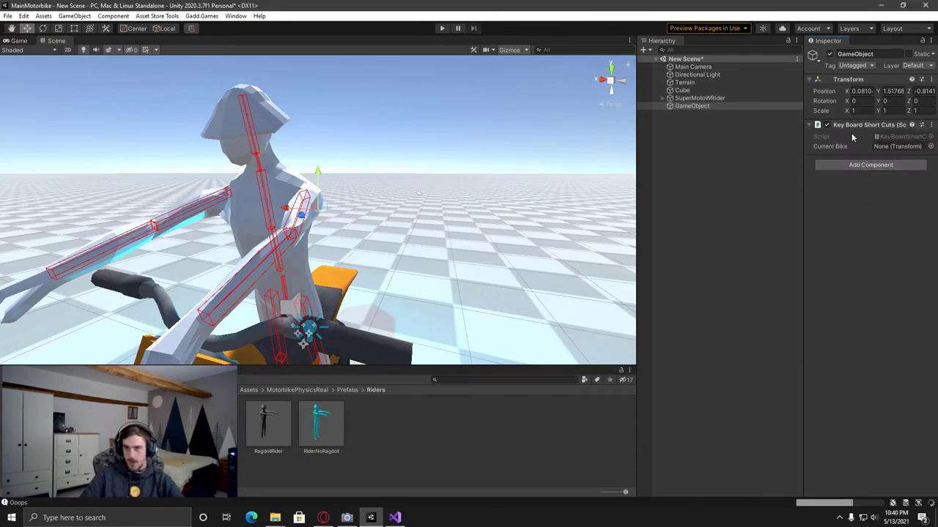
pyautogui.moveTo(699, 99); pyautogui.dragTo(878, 150)
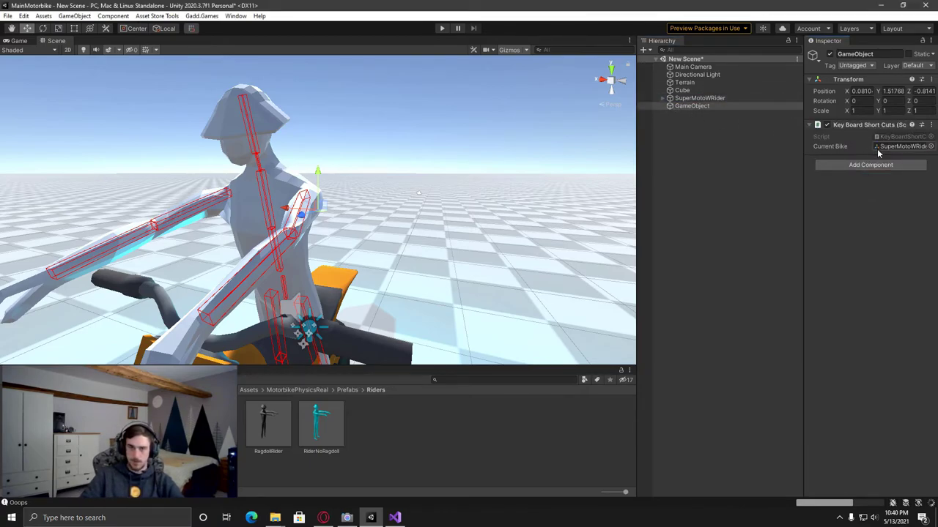
# Test-ride the bike in play mode, resetting it and steering while accelerating, then stop the run and select SuperMotoWRider.
pyautogui.click(442, 28)
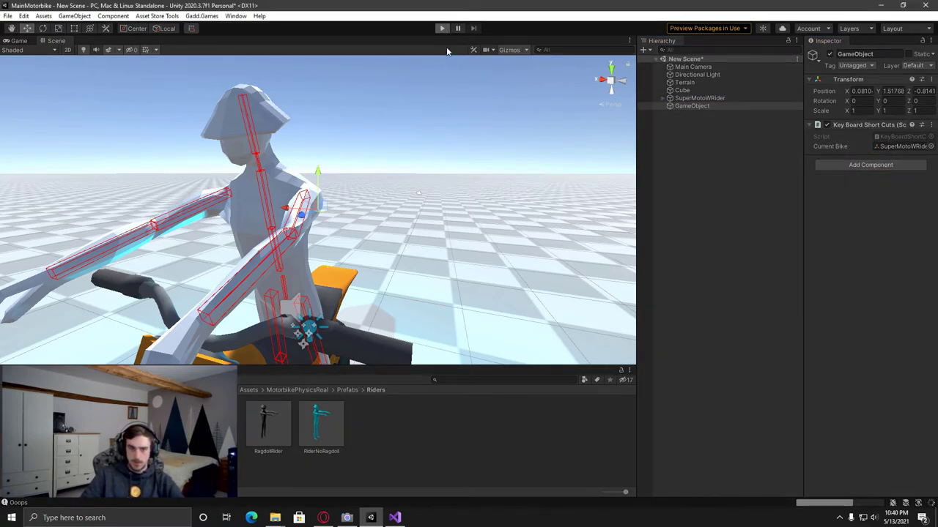
pyautogui.press('w')
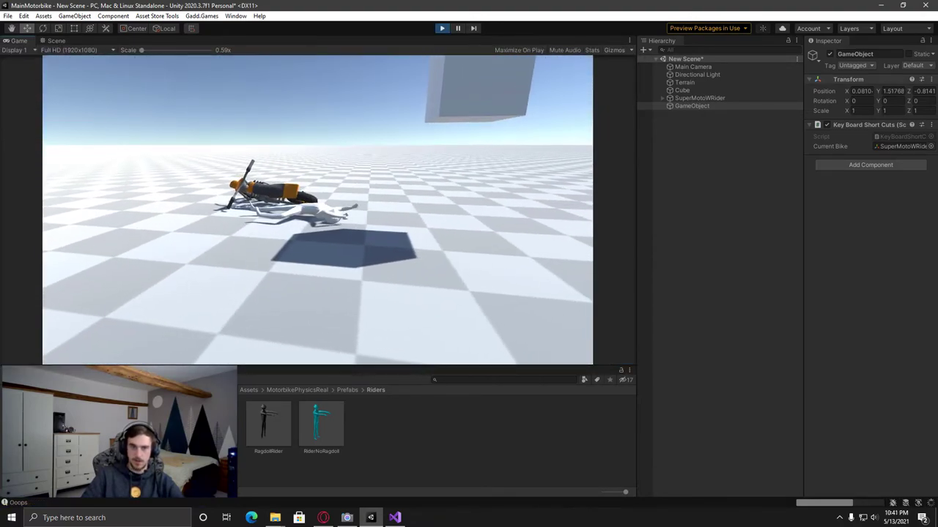
pyautogui.press('r')
pyautogui.press('w')
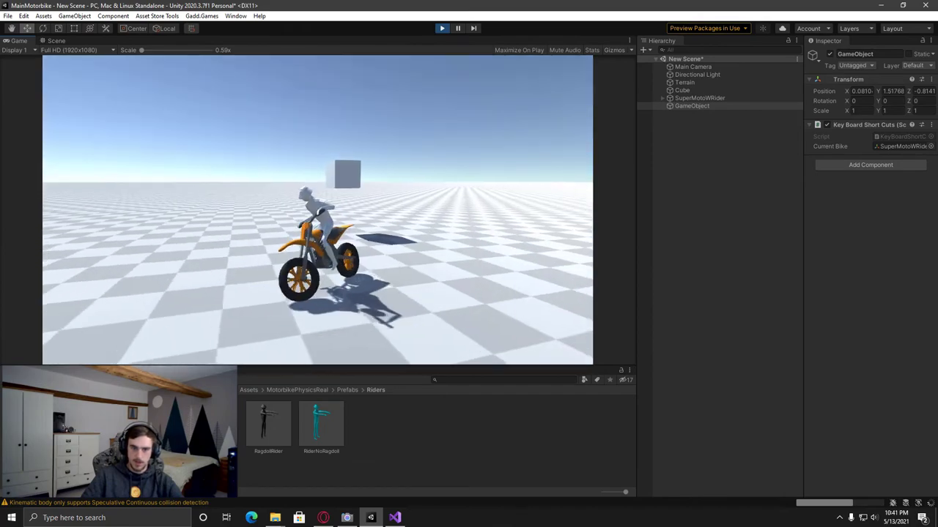
pyautogui.press('d')
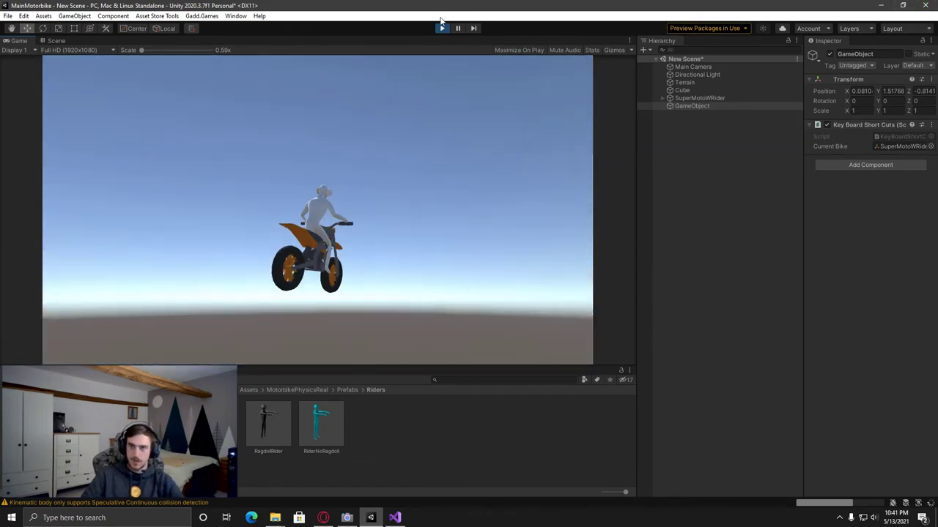
pyautogui.click(441, 26)
pyautogui.click(693, 191)
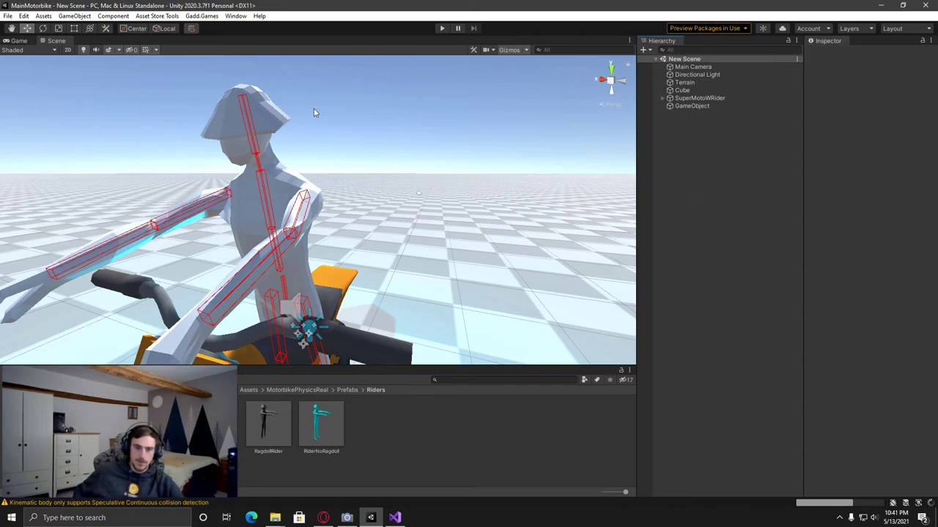
pyautogui.click(665, 98)
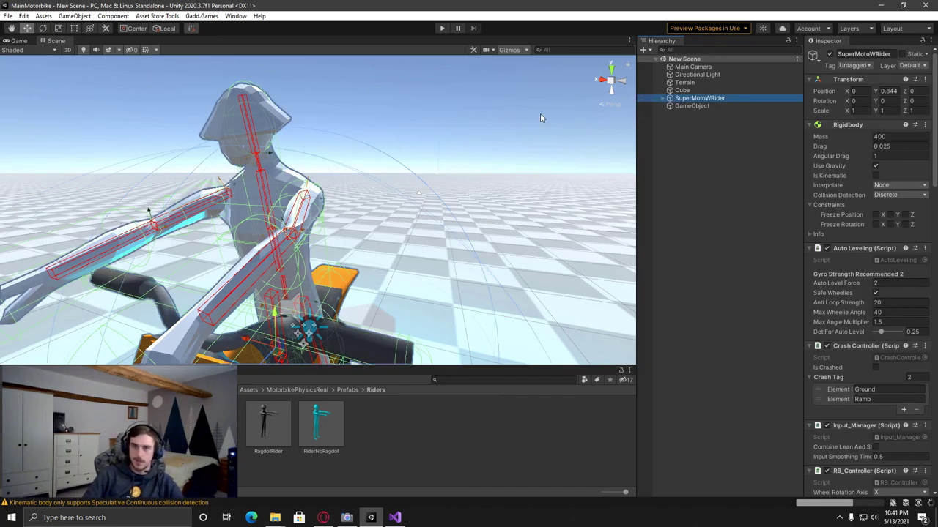